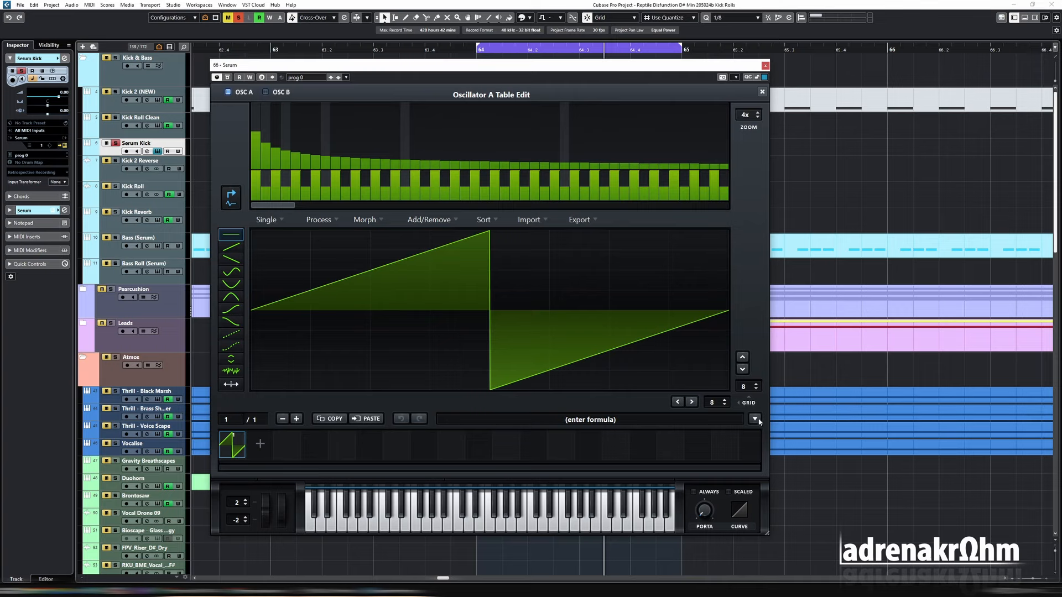
Load the single sin formula into oscillator A's wavetable, flip it vertically (polarity invert), and close the table editor.
left_click(755, 419)
mouse_move(775, 428)
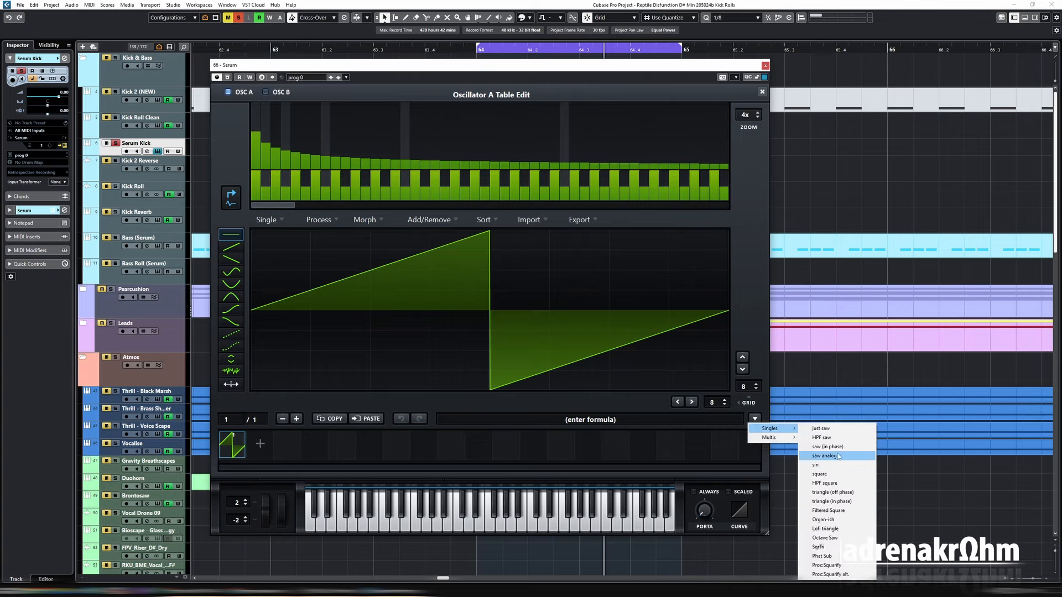
left_click(818, 465)
left_click(337, 221)
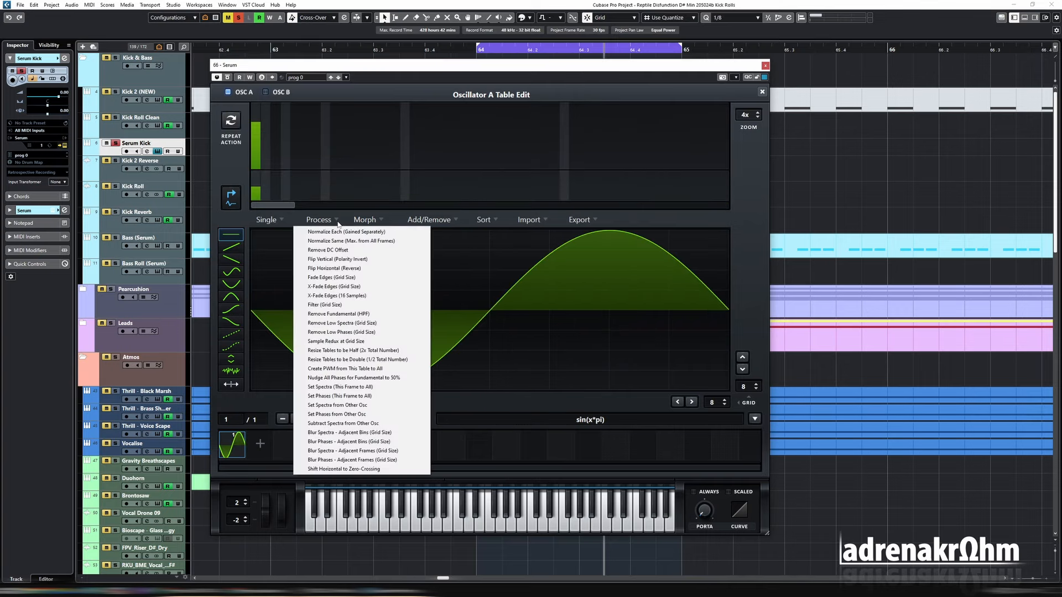
left_click(340, 259)
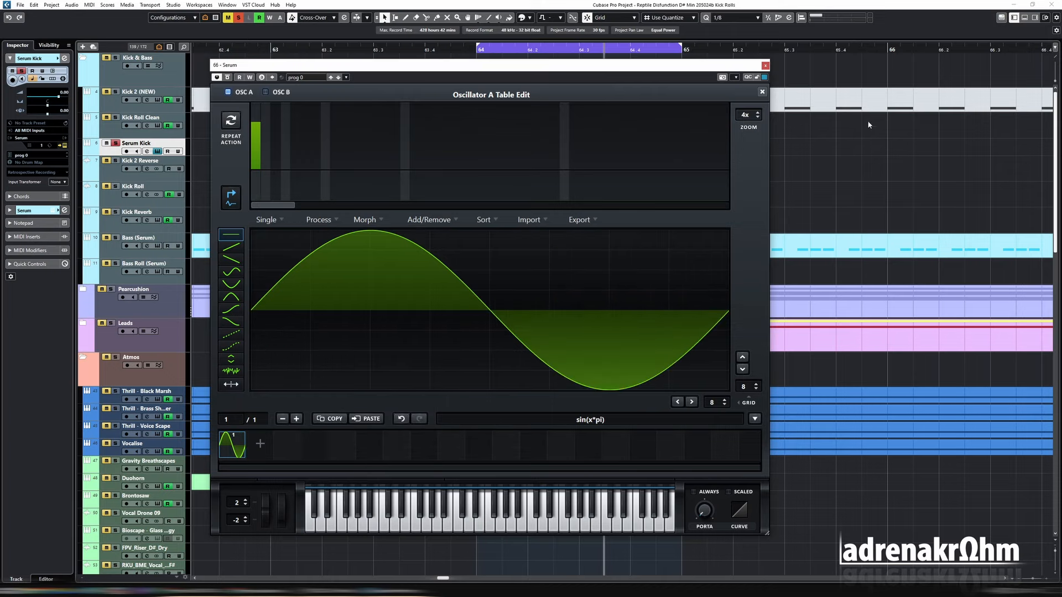
left_click(762, 93)
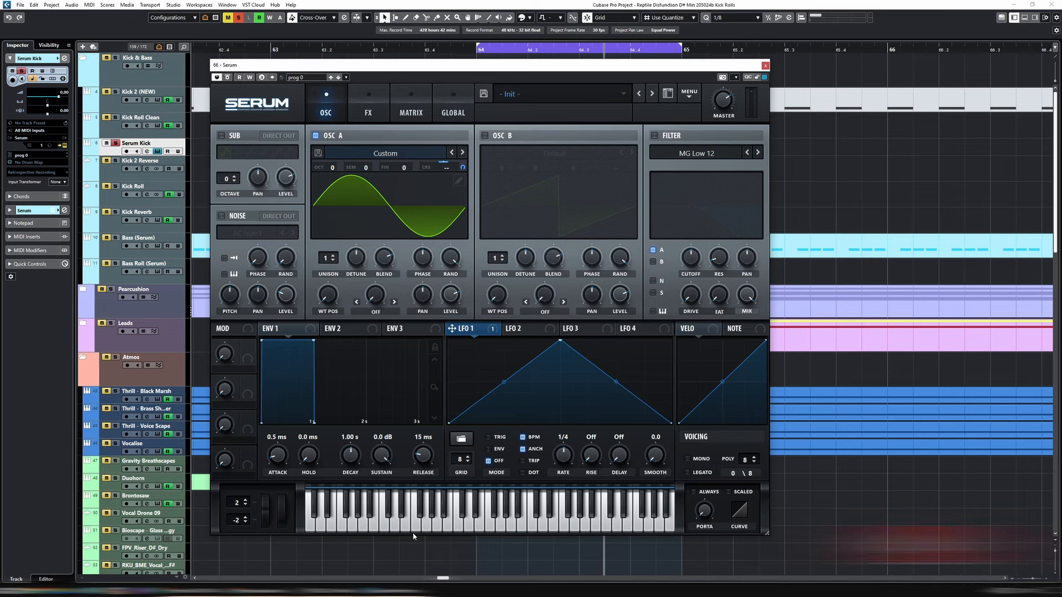
Play test notes and set oscillator A's random phase to 0%.
left_click(426, 525)
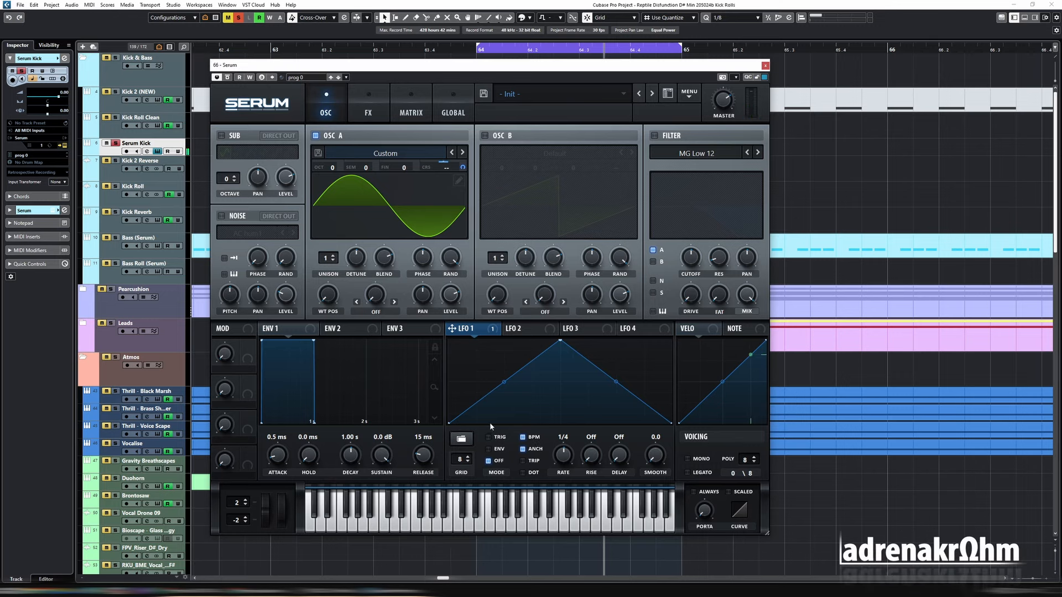
left_click(521, 528)
left_click_drag(452, 260, 427, 538)
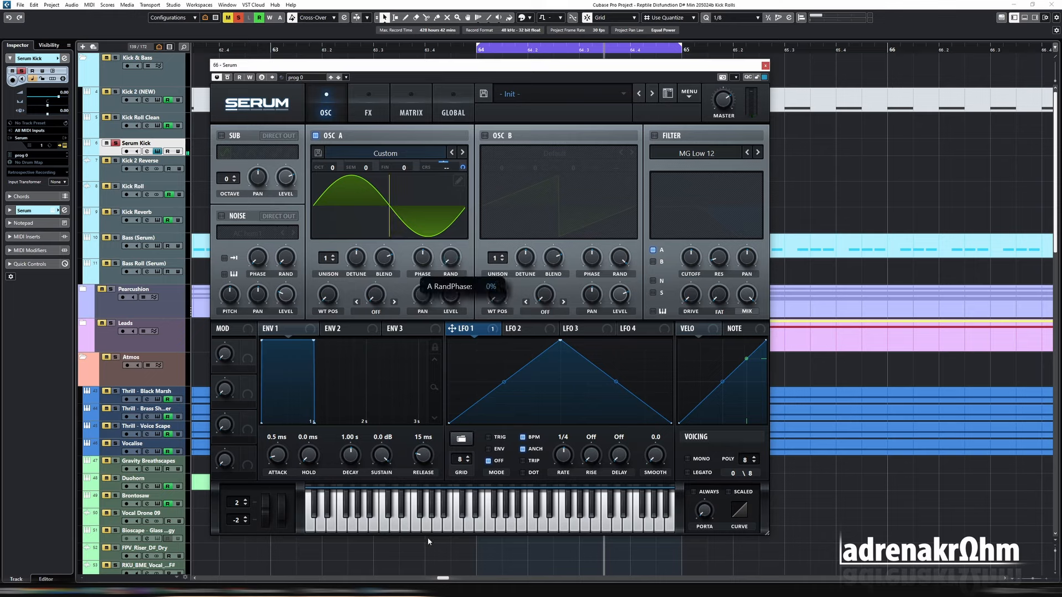
Turn off pitch tracking for oscillators A and B in the global oscillator settings, and play two notes to check.
left_click(453, 111)
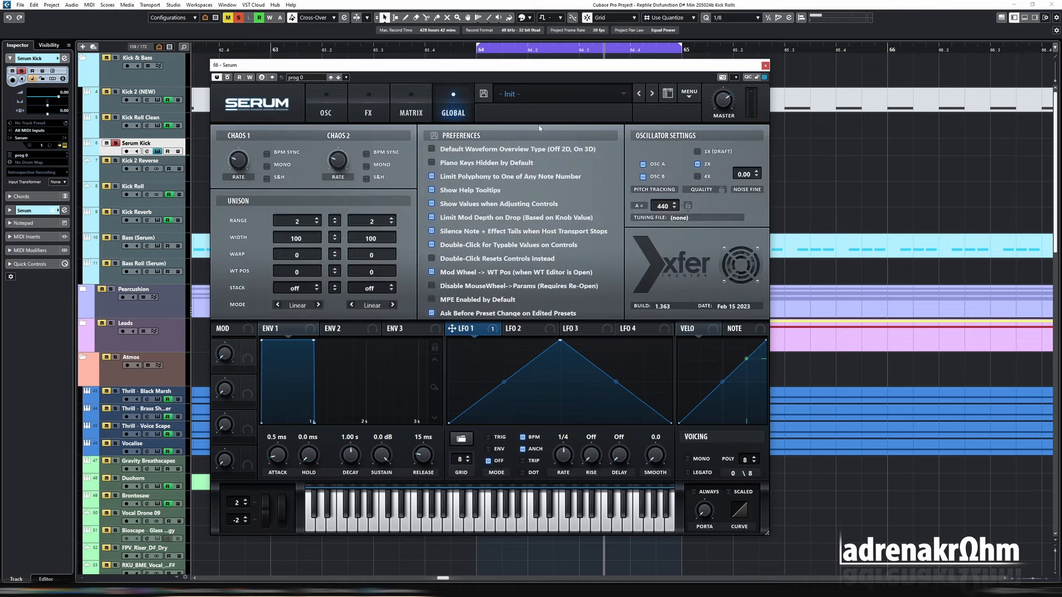
left_click(643, 165)
left_click(643, 176)
left_click(327, 111)
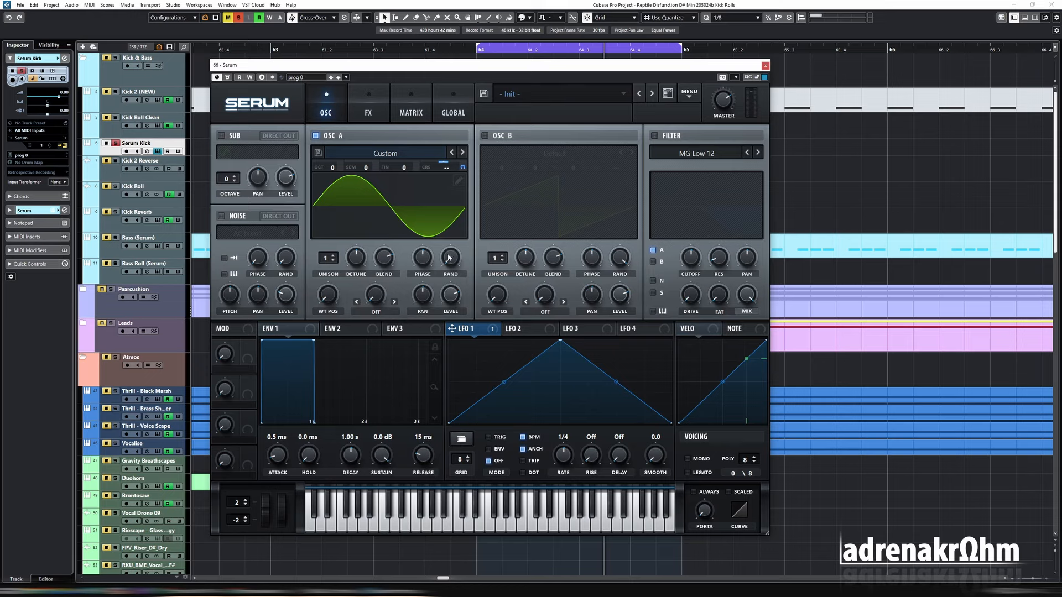
left_click(417, 522)
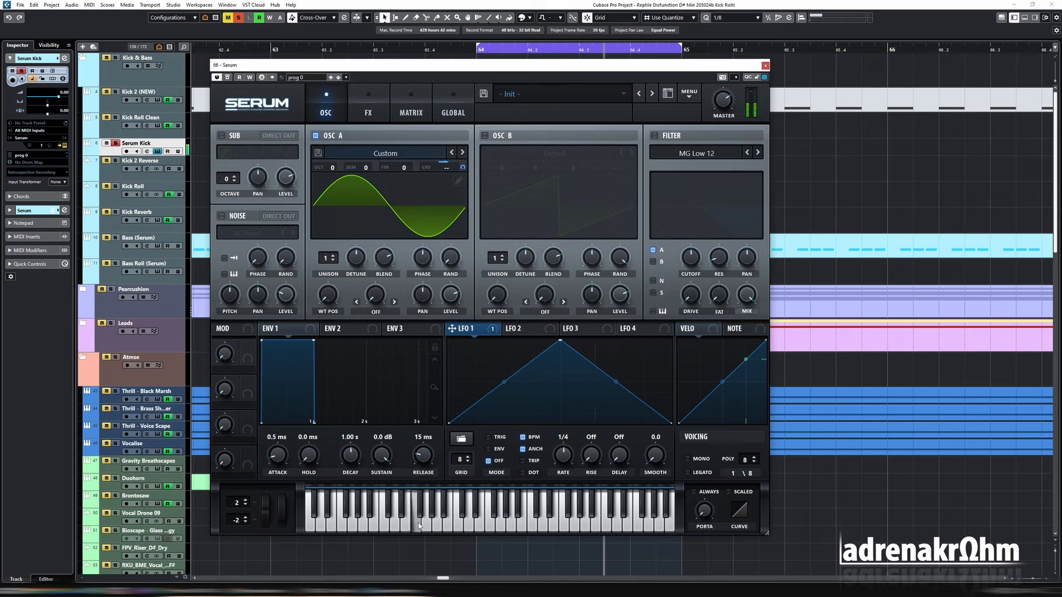
left_click(564, 524)
Raise the amount of LFO 1's modulation of oscillator A's coarse pitch in the modulation matrix.
left_click(411, 107)
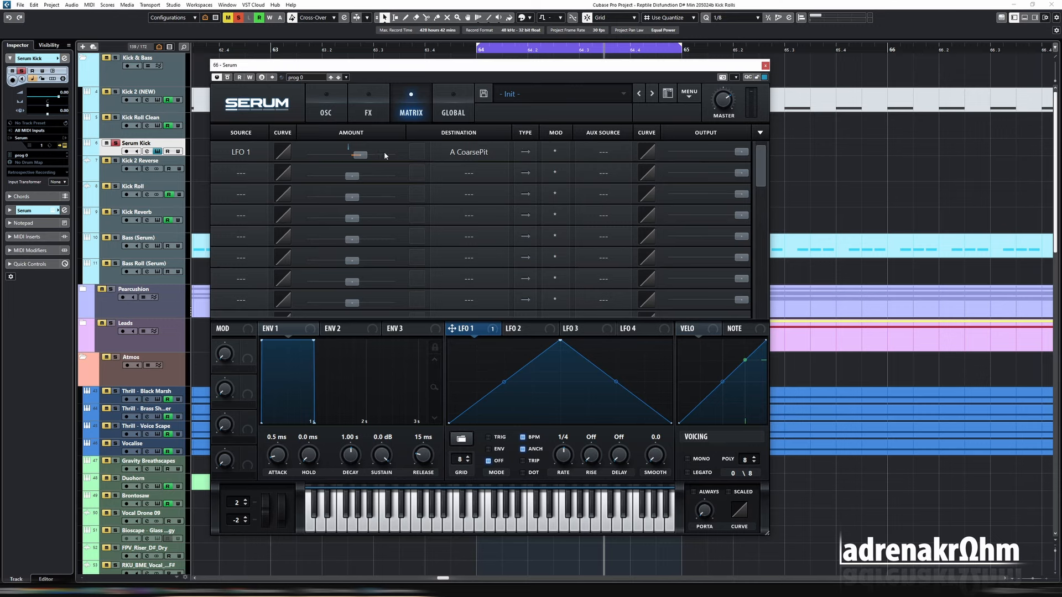
left_click_drag(386, 155, 387, 157)
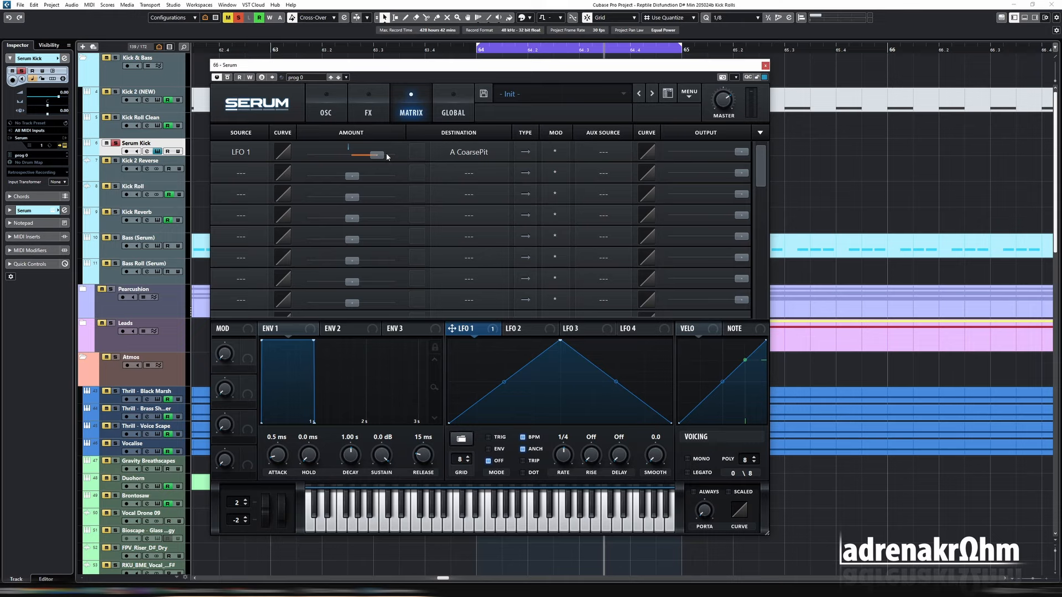
left_click(342, 116)
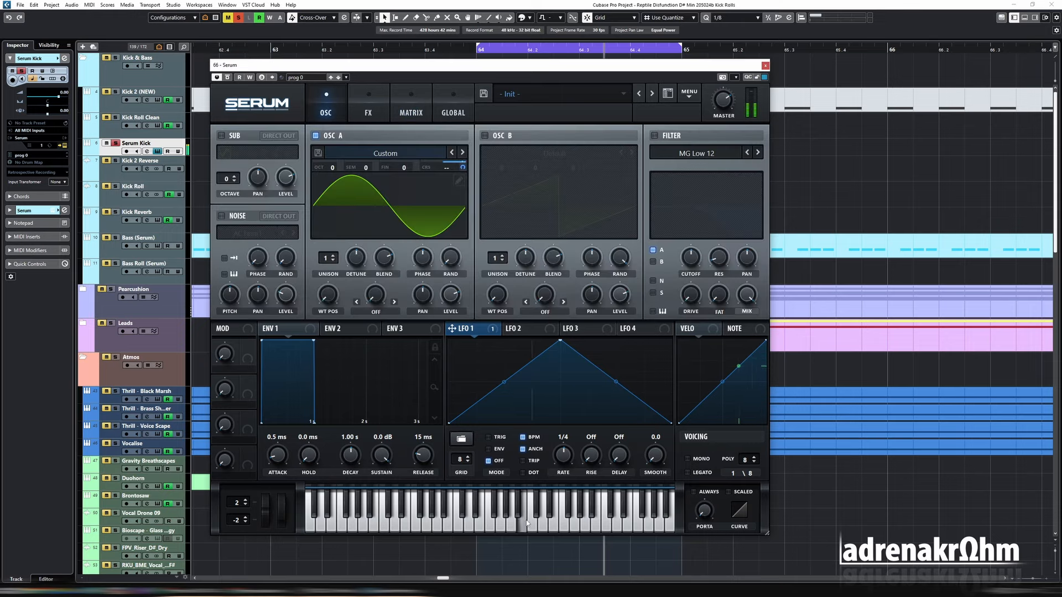
Reshape LFO 1 into a steep exponential decay starting at its maximum, and audition it with several notes.
left_click_drag(561, 342, 445, 316)
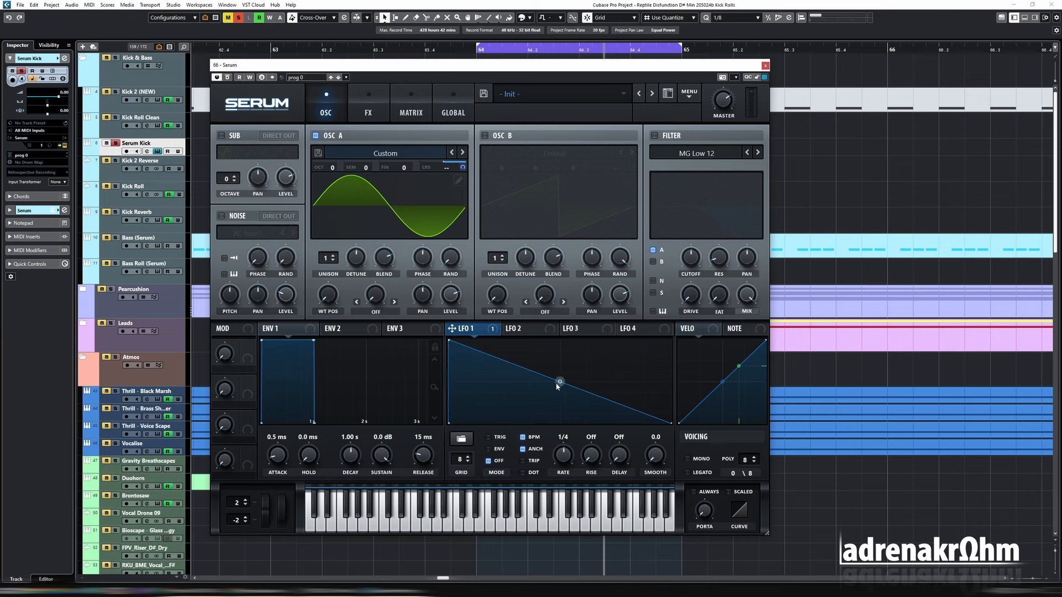
left_click(497, 524)
left_click_drag(560, 383, 561, 413)
left_click(455, 525)
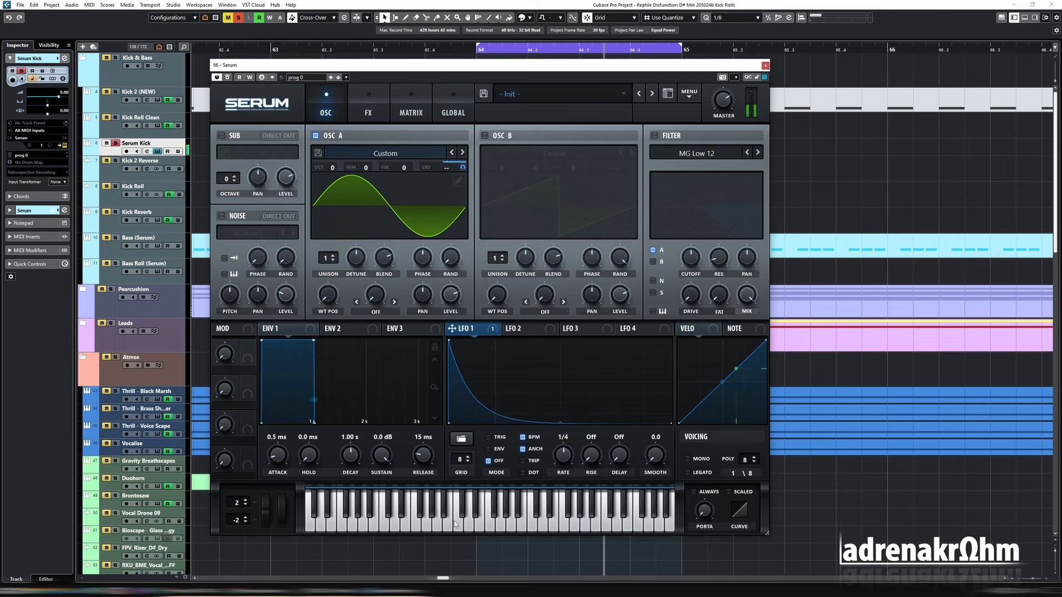
left_click(441, 526)
left_click(406, 526)
left_click(406, 526)
left_click(406, 526)
left_click(383, 525)
Set oscillator A's octave to +2 and play notes to hear the change.
left_click_drag(332, 166, 336, 165)
left_click(426, 527)
left_click(430, 526)
left_click(429, 527)
left_click(430, 528)
left_click(438, 528)
Switch LFO 1's mode to ENV and audition the kick with several notes.
mouse_move(500, 455)
left_click(498, 450)
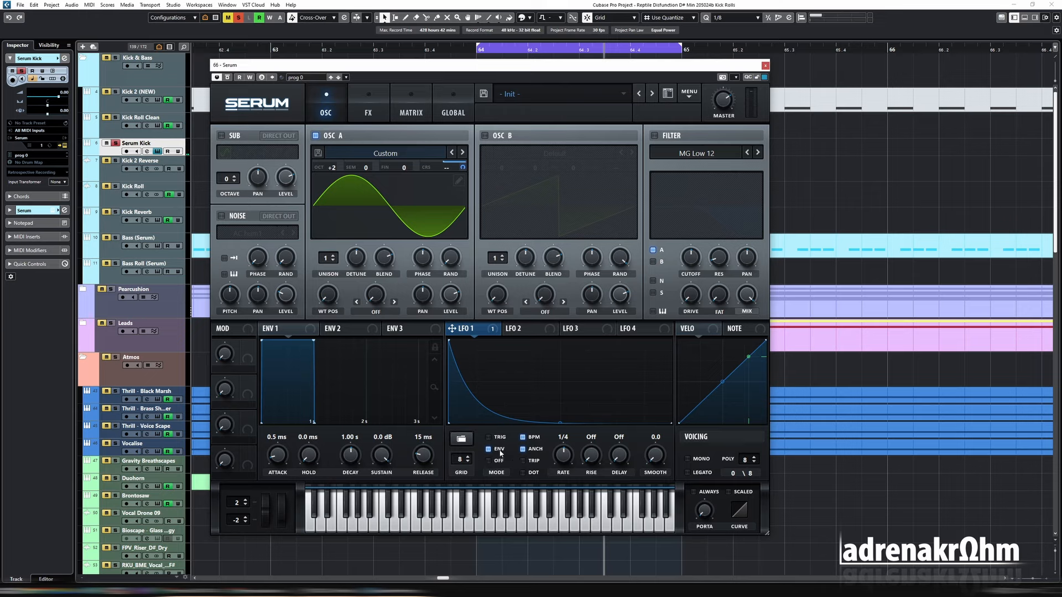
left_click(458, 525)
left_click(442, 527)
left_click(438, 527)
left_click(451, 527)
left_click(451, 527)
Assign LFO 3 to oscillator A's level and shorten its decay to end at the third grid line.
left_click(594, 332)
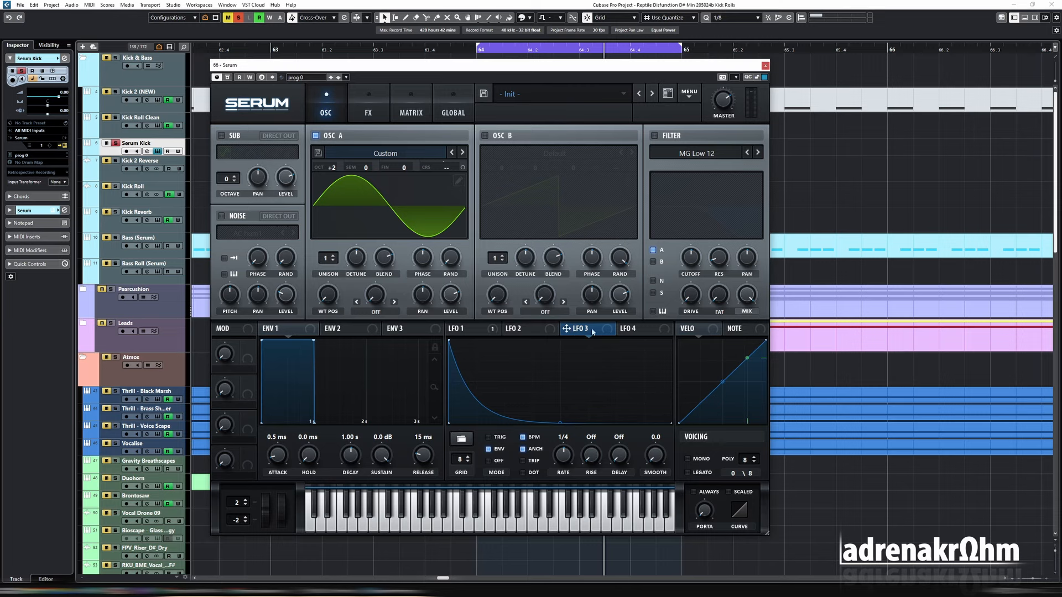
left_click_drag(609, 332, 451, 295)
left_click(429, 524)
left_click(395, 528)
left_click_drag(562, 424, 532, 423)
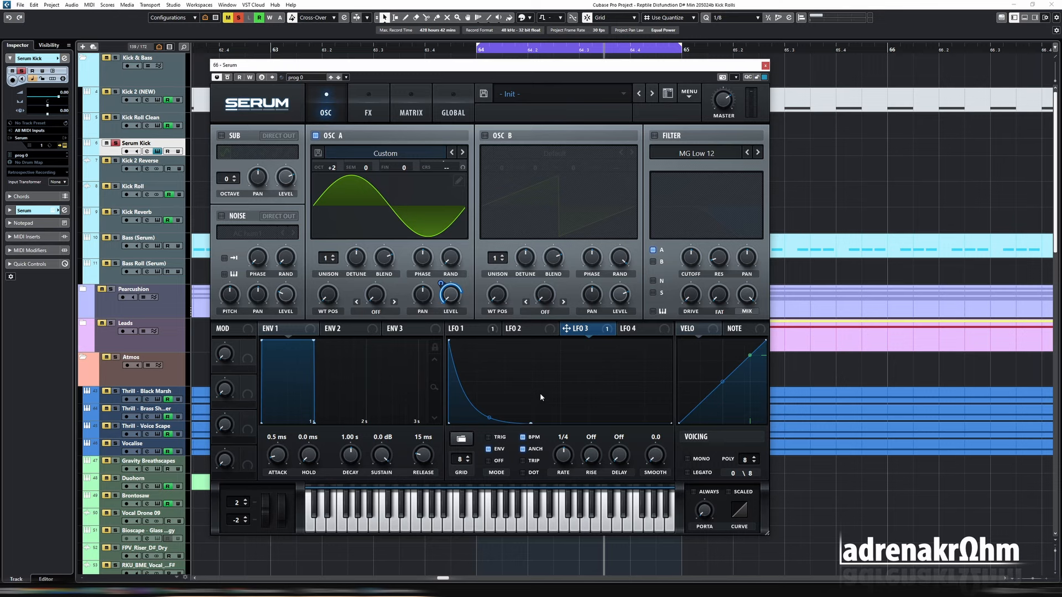
Shorten LFO 1's decay to end at the third grid line and play notes to check the kick.
left_click(457, 329)
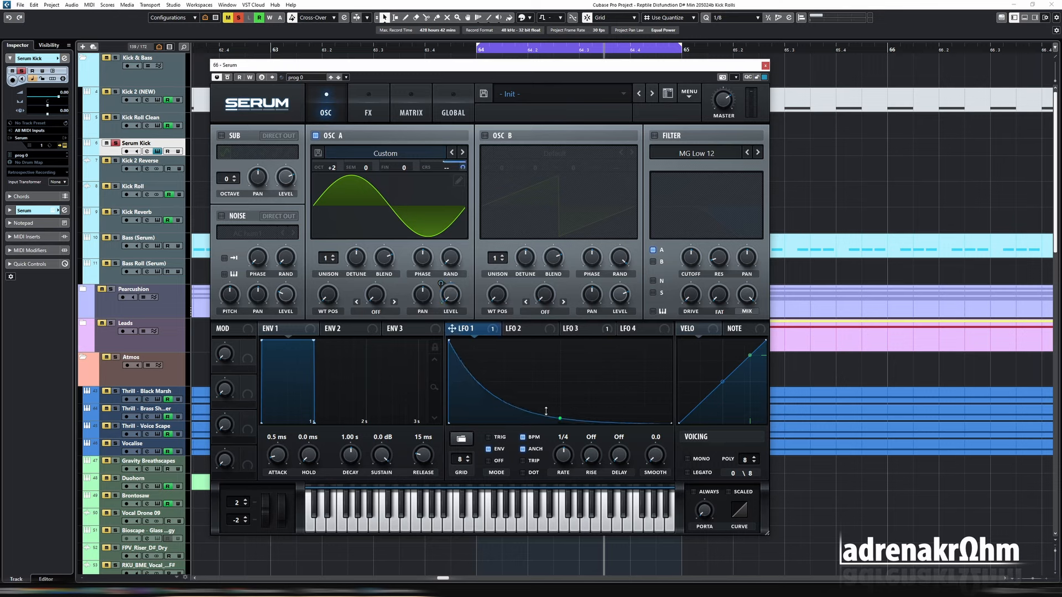
left_click_drag(558, 422, 532, 423)
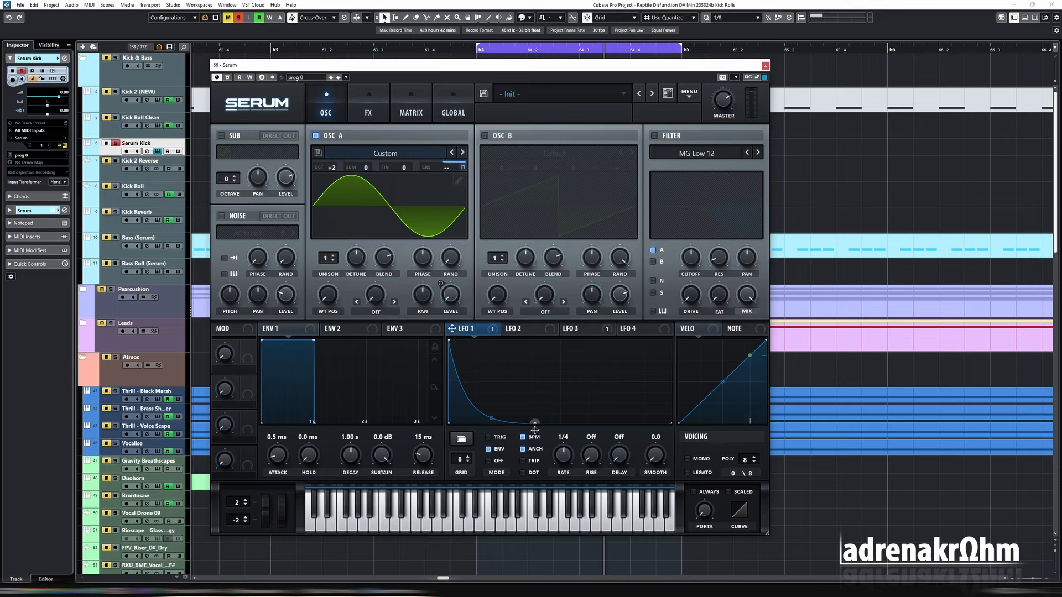
left_click(438, 527)
left_click(479, 527)
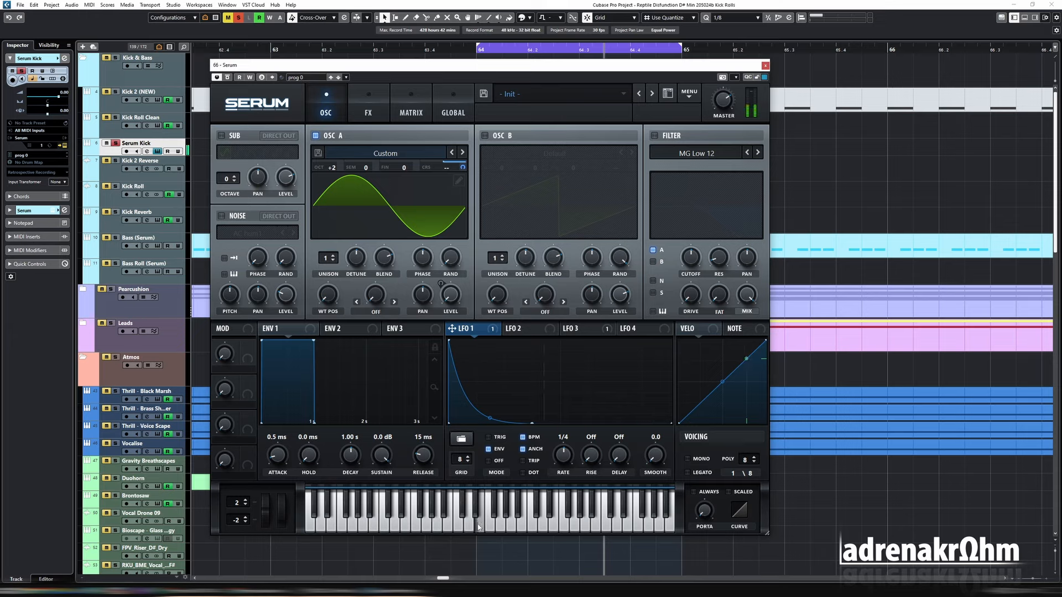
left_click(489, 527)
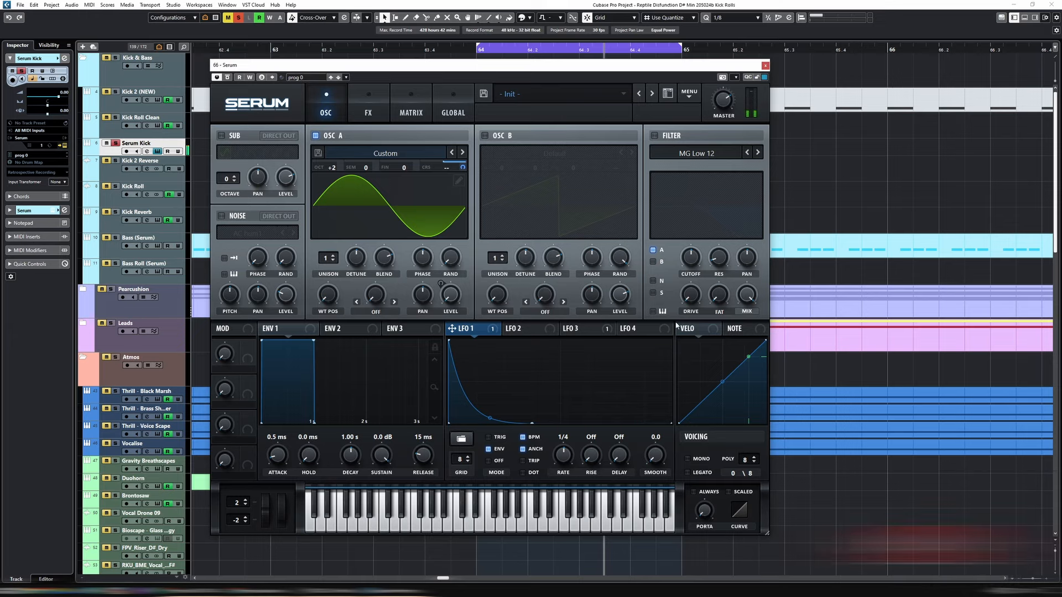
Set the mode of both LFO 3 and LFO 1 to OFF and play a test note.
left_click(581, 332)
left_click(496, 460)
left_click(464, 329)
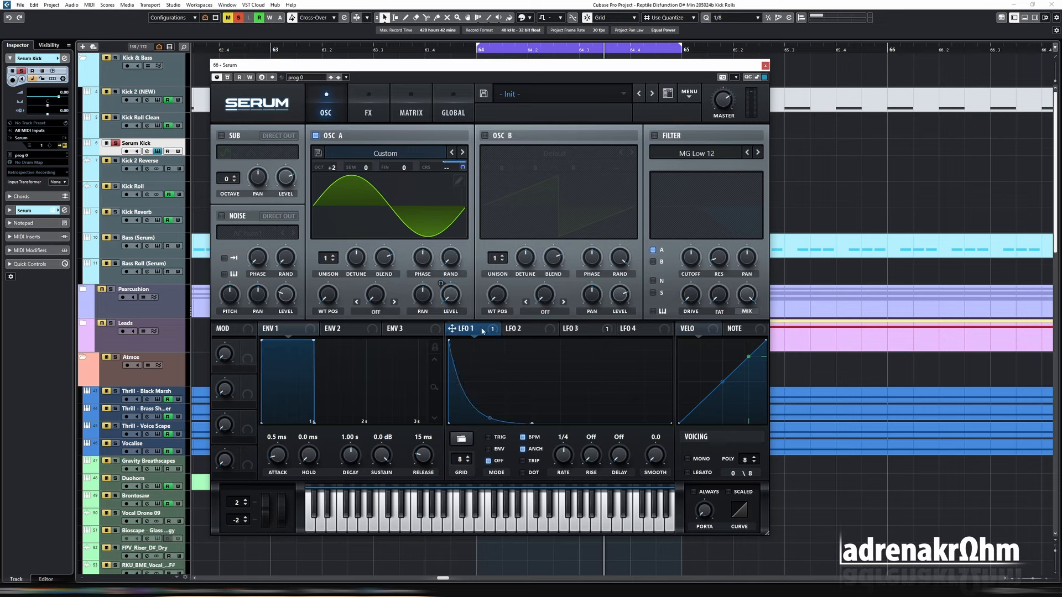
left_click(455, 525)
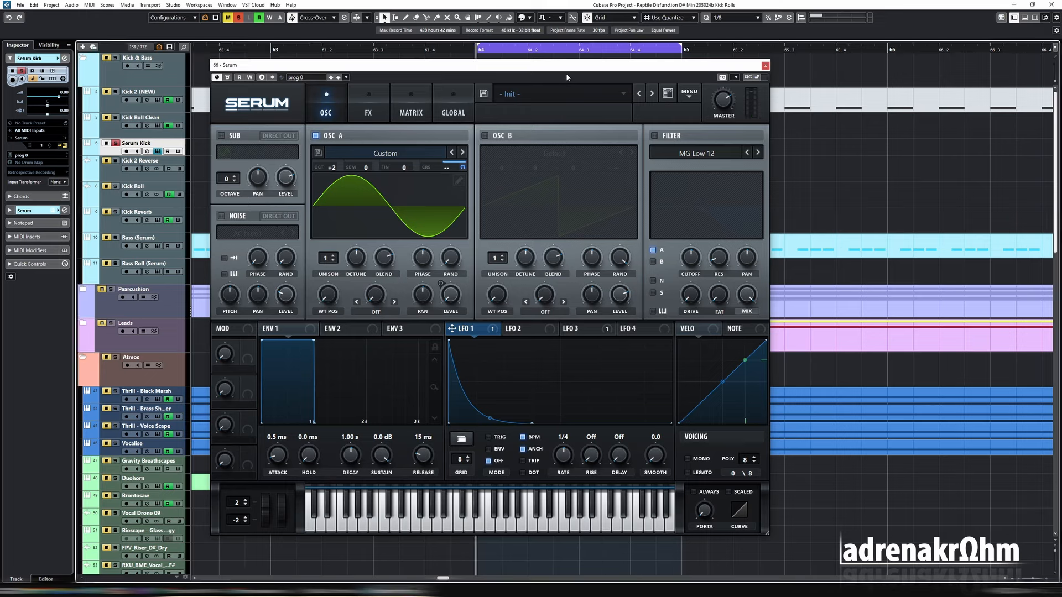
Play the looped bar 64 section and open the MIDI part on the Serum Kick track.
key("space")
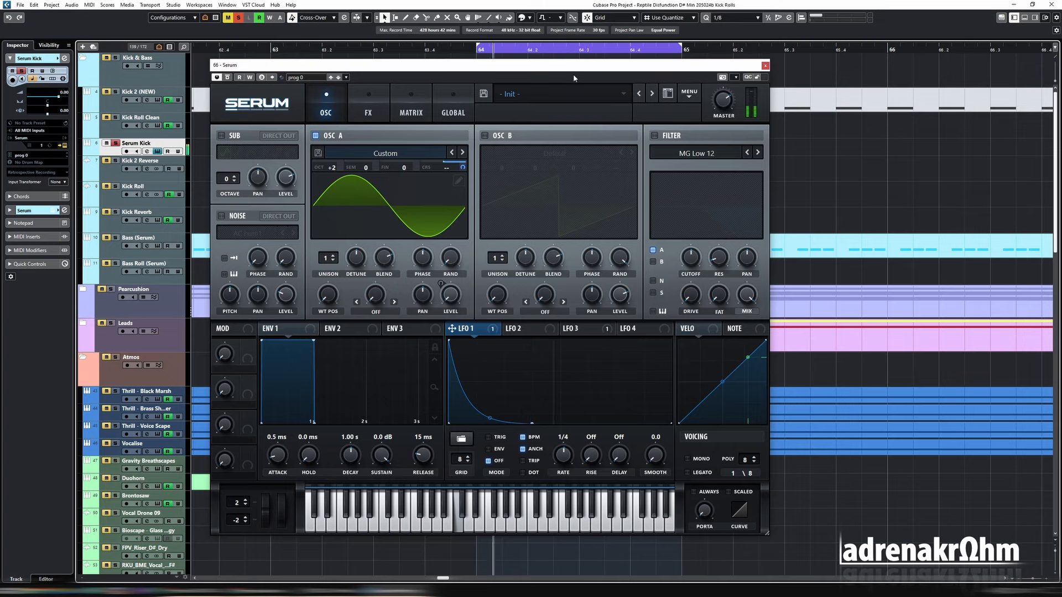
left_click(765, 66)
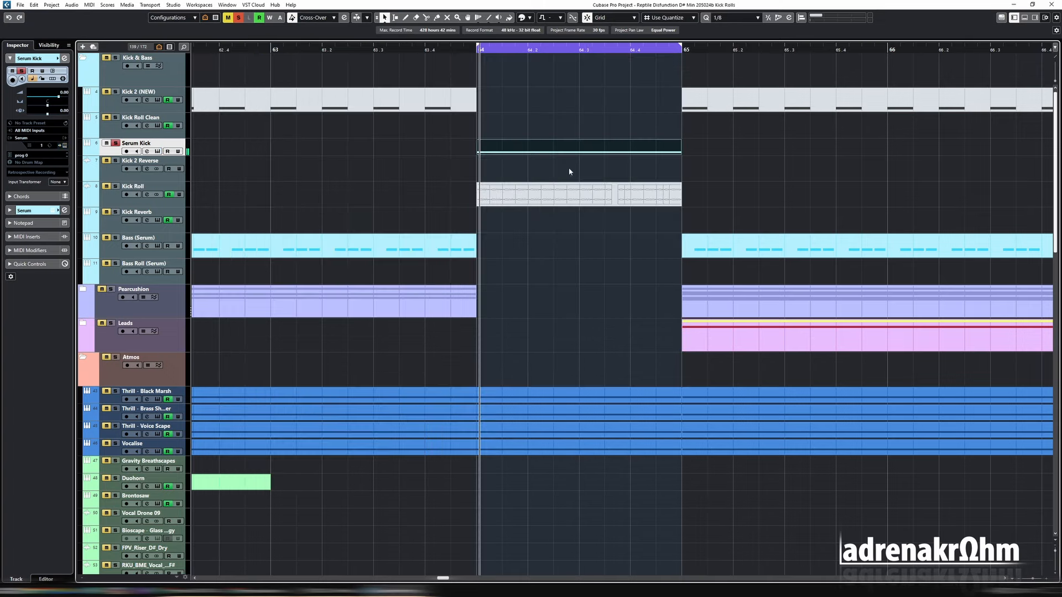
double_click(539, 147)
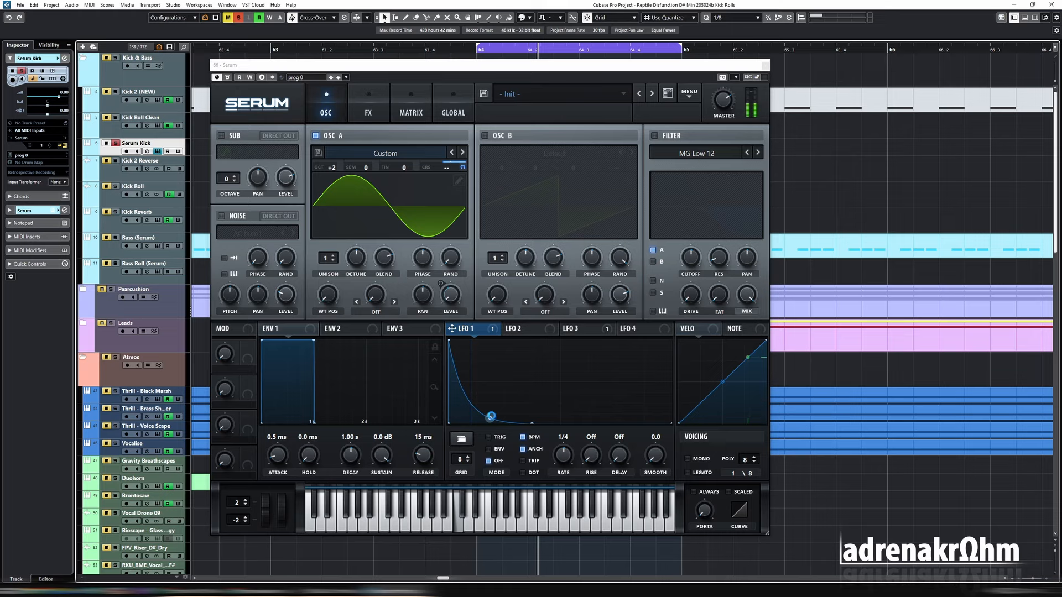
Fine-tune the bend and starting point of LFO 1's decay curve while the loop plays.
mouse_move(491, 415)
left_mouse_down()
mouse_move(473, 385)
mouse_move(490, 416)
left_mouse_up()
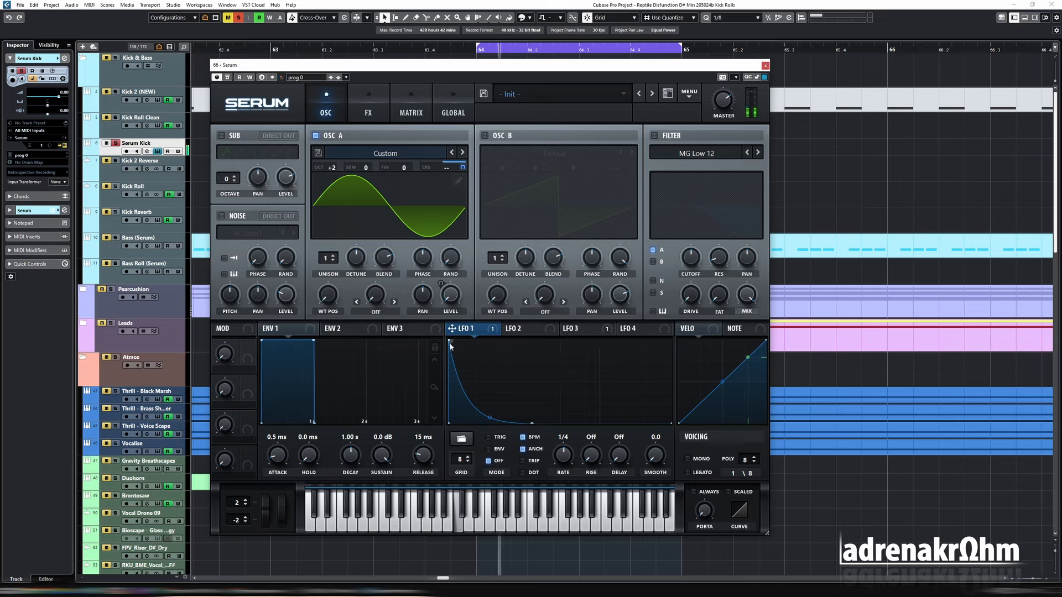
mouse_move(449, 341)
left_mouse_down()
mouse_move(447, 359)
mouse_move(449, 341)
left_mouse_up()
Add points to LFO 3's level curve to form a short early dip followed by a full-level hump.
left_click(522, 328)
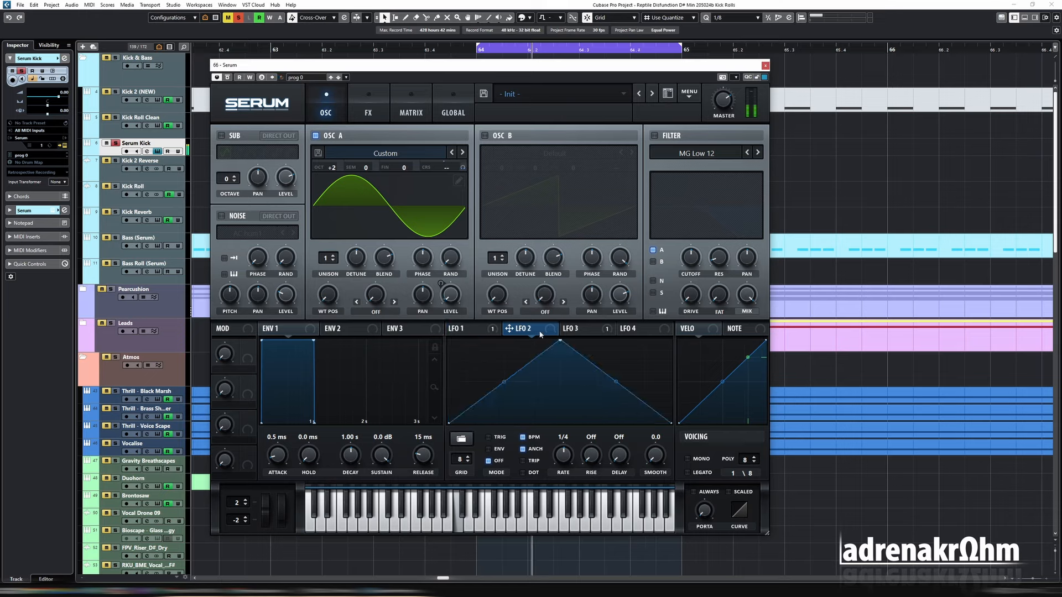
left_click(570, 328)
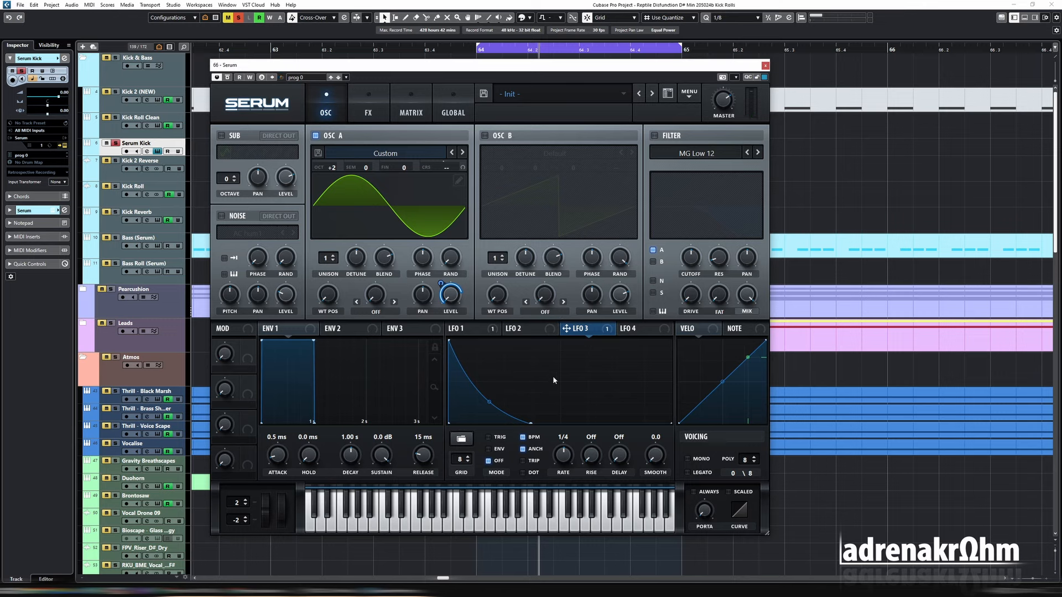
double_click(500, 413)
left_click_drag(500, 412, 485, 340)
double_click(463, 341)
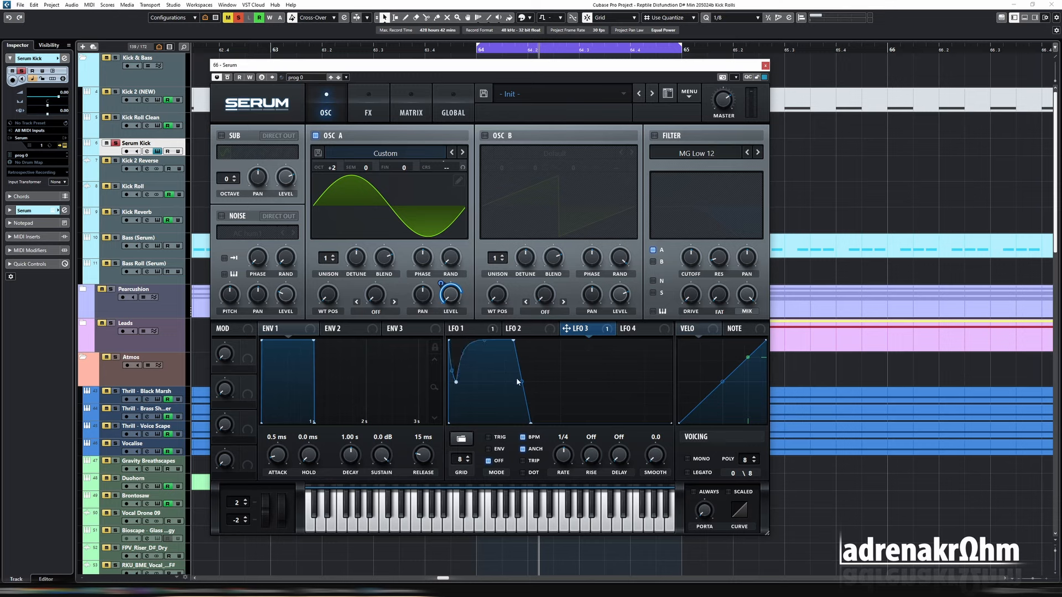
Bend LFO 3's final drop outward into a rounded fall, move its peak earlier, and nudge the dip.
left_click_drag(518, 382, 520, 351)
left_click_drag(512, 341, 478, 345)
left_click_drag(457, 383, 460, 383)
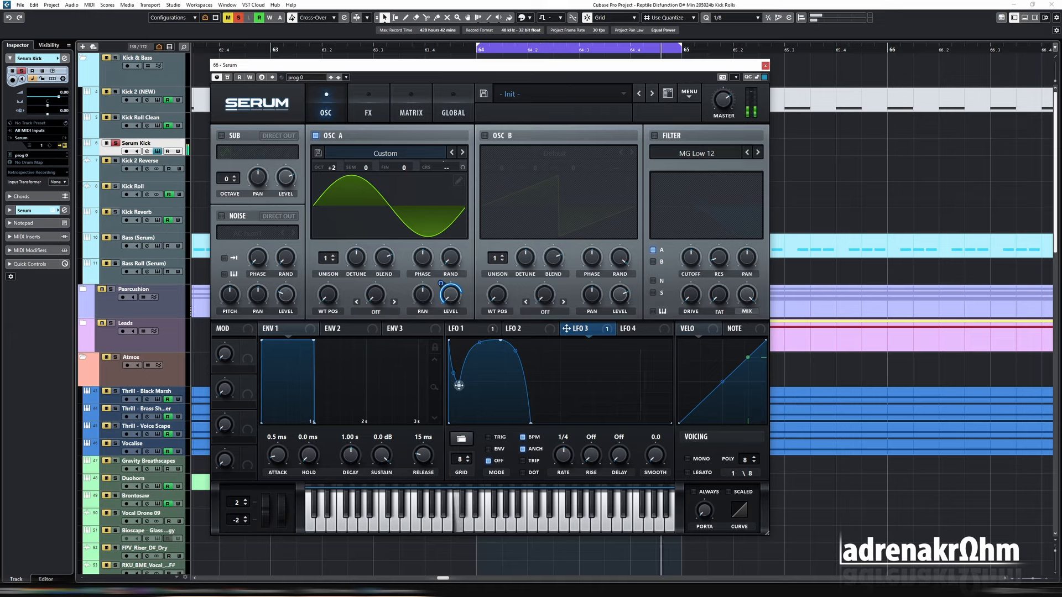
Deepen LFO 3's early dip, shift the peak further forward, and place the curve's starting point at full level.
left_click_drag(459, 384, 456, 391)
left_click_drag(476, 345, 446, 351)
mouse_move(515, 351)
left_mouse_down()
mouse_move(516, 364)
mouse_move(489, 344)
mouse_move(470, 352)
mouse_move(506, 351)
left_mouse_up()
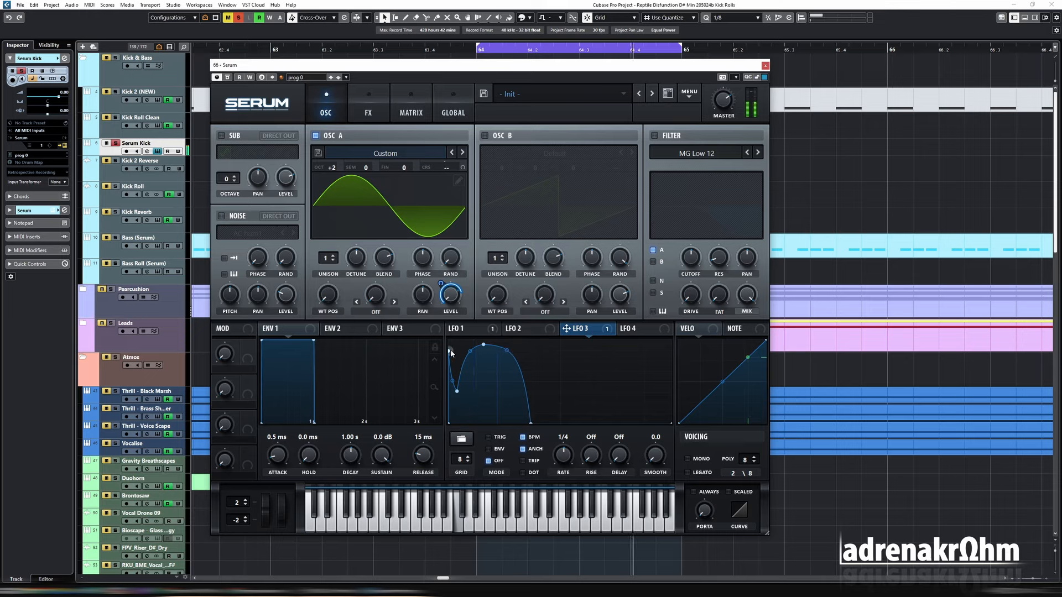
left_click_drag(449, 351, 450, 338)
Add a low point early in LFO 1's decay for a sharper pitch drop, adjust its first bend, and play the loop.
left_click(457, 329)
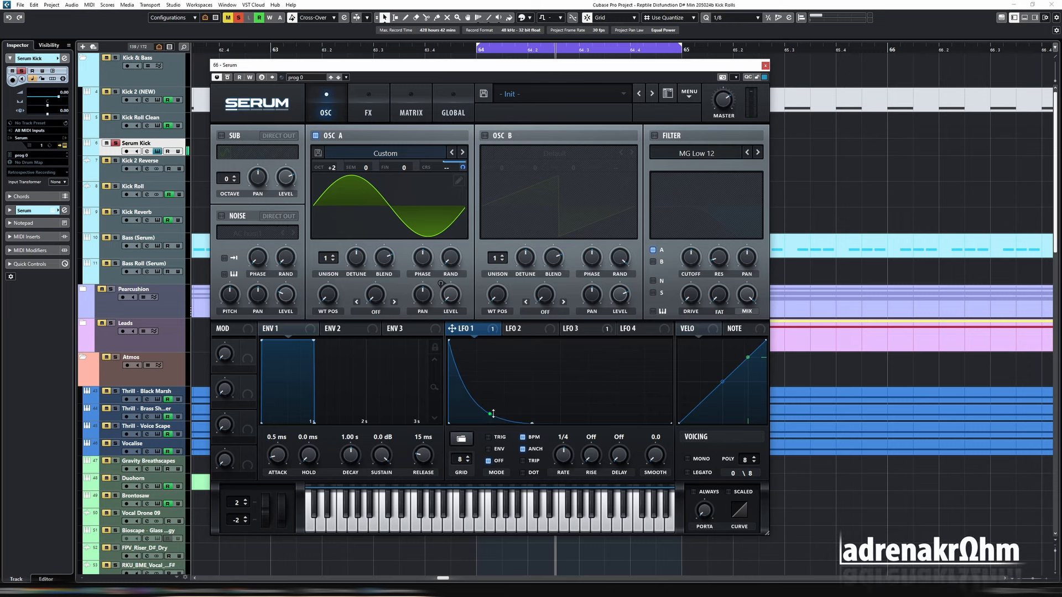
double_click(471, 397)
left_click_drag(470, 396, 501, 430)
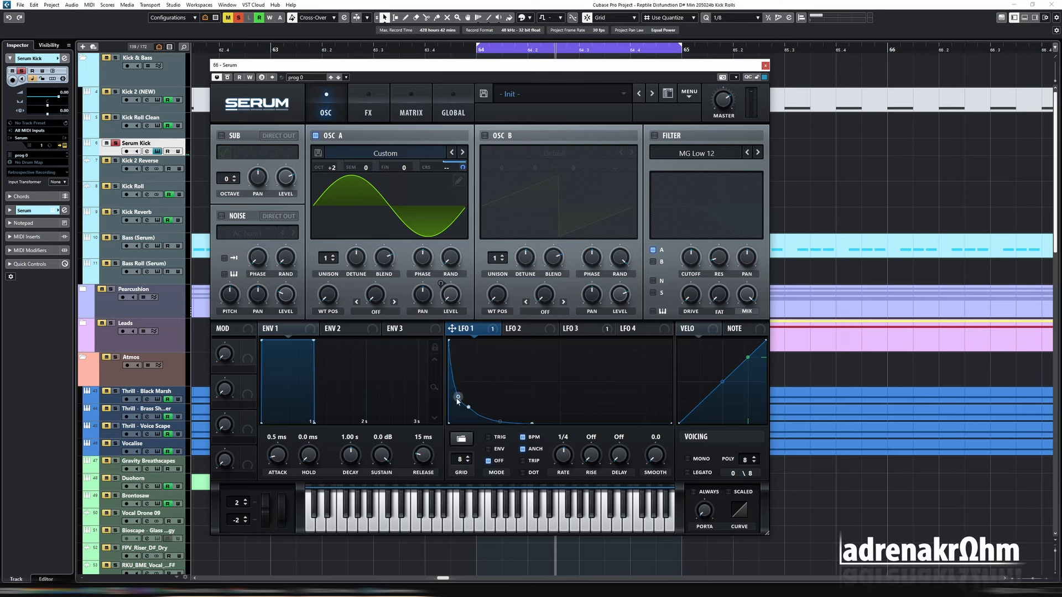
left_click_drag(458, 401, 457, 380)
key("space")
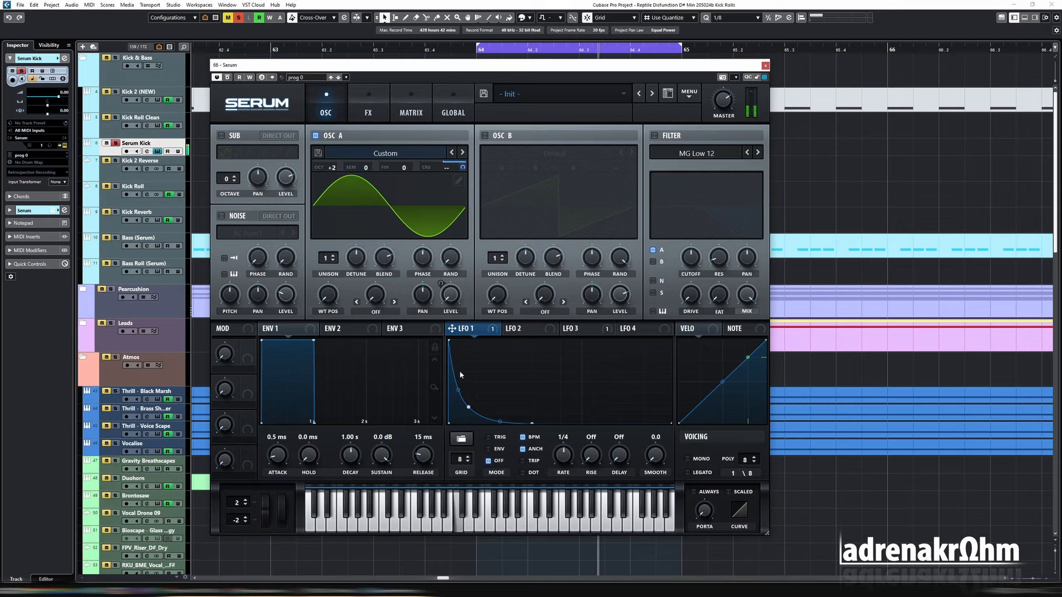
Move LFO 1's early low point higher and closer to the start, and copy the curve onto LFO 2.
left_click_drag(468, 408, 458, 385)
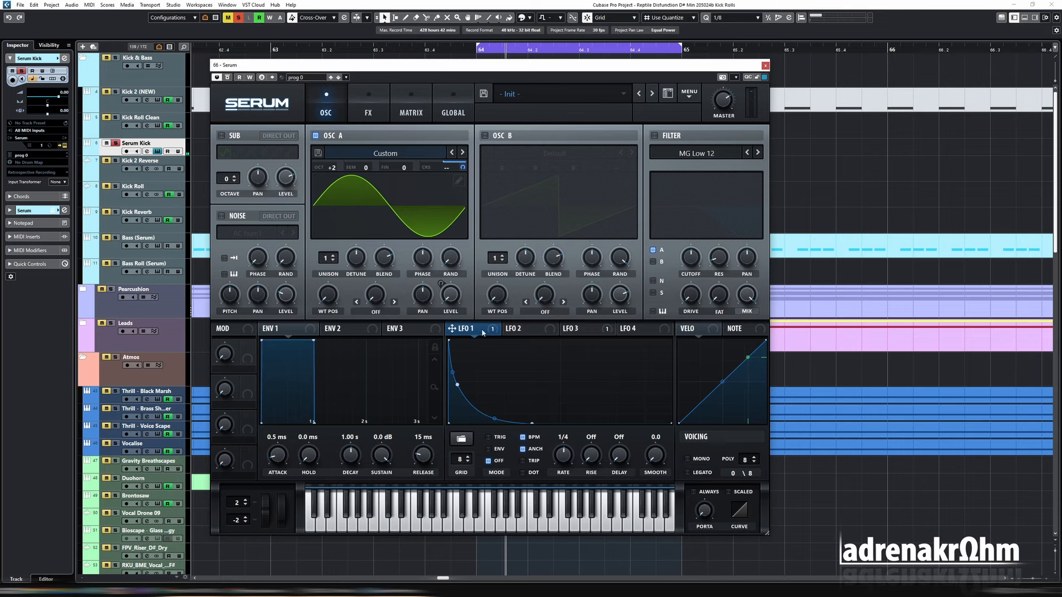
left_click(536, 332)
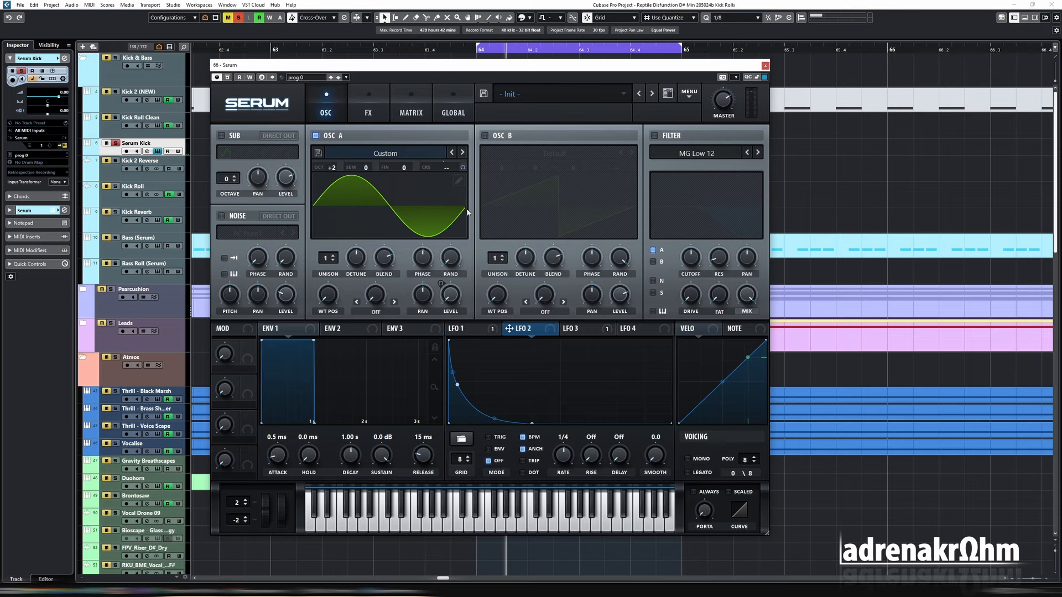
Add a modulation matrix row with LFO 2 as source and the master tuning (Mast.Tun) as destination.
left_click(411, 114)
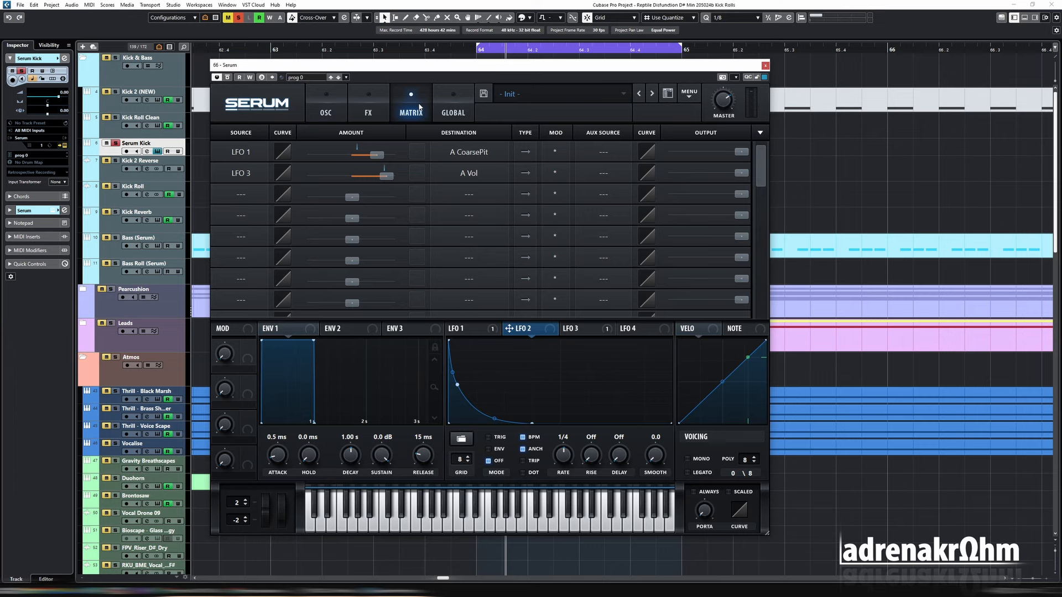
left_click(235, 202)
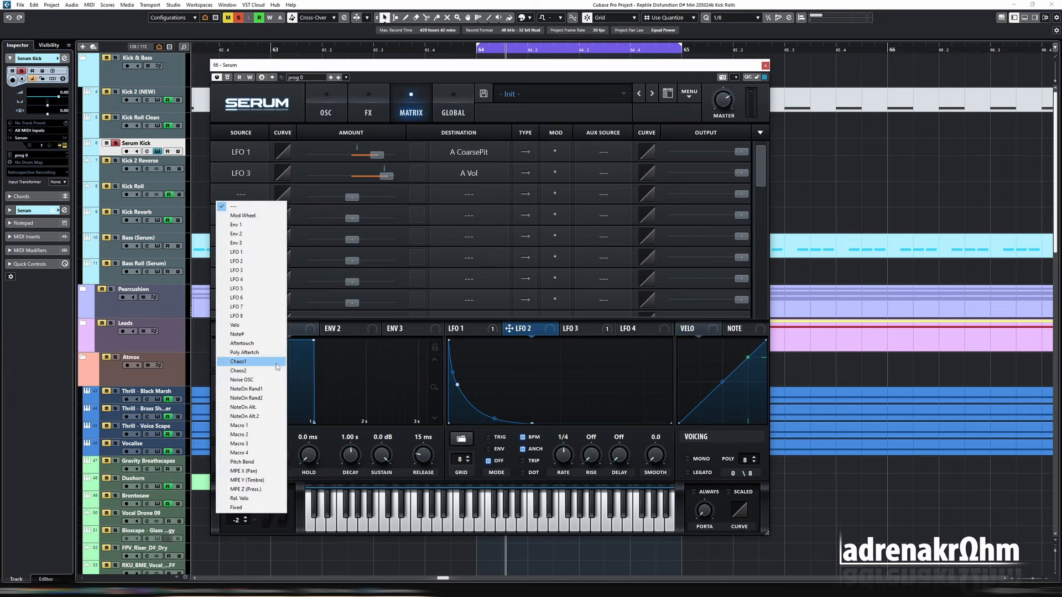
left_click(255, 262)
left_click(431, 195)
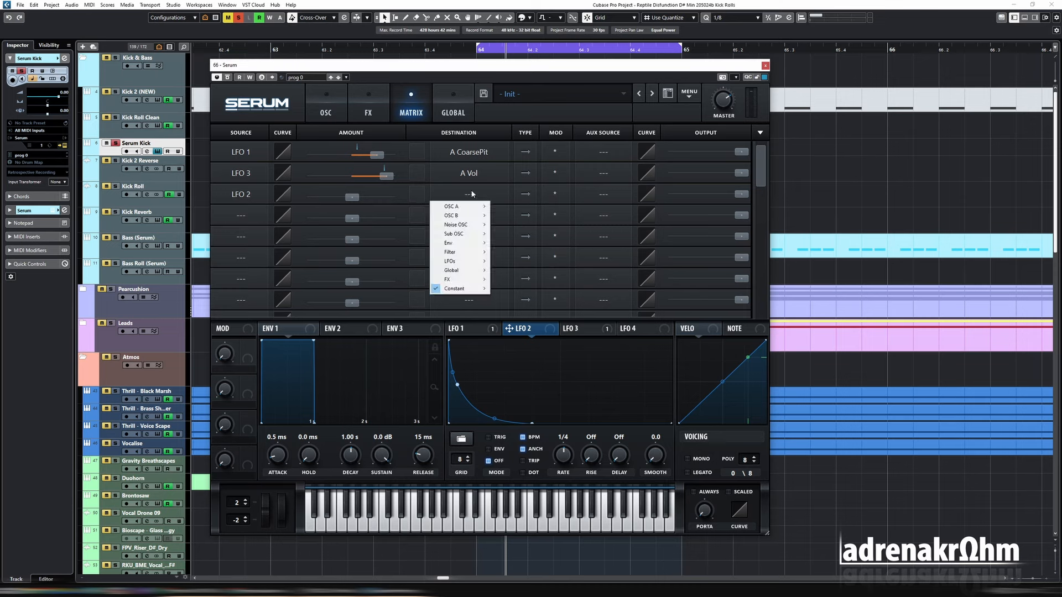
mouse_move(468, 270)
left_click(512, 270)
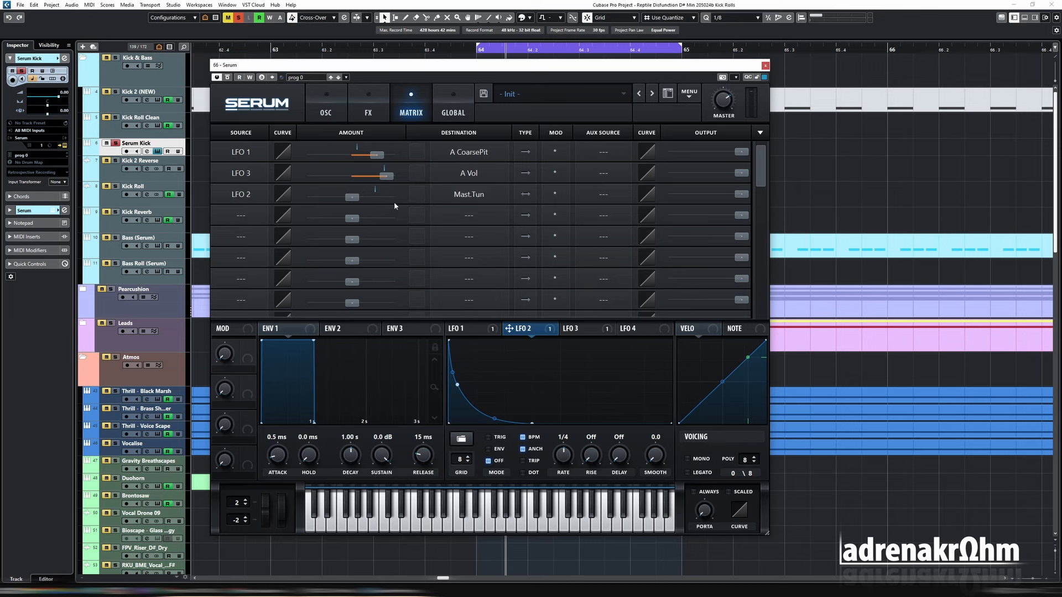
Reduce LFO 1's modulation amount on A CoarsePit, entering 48.
right_click(355, 199)
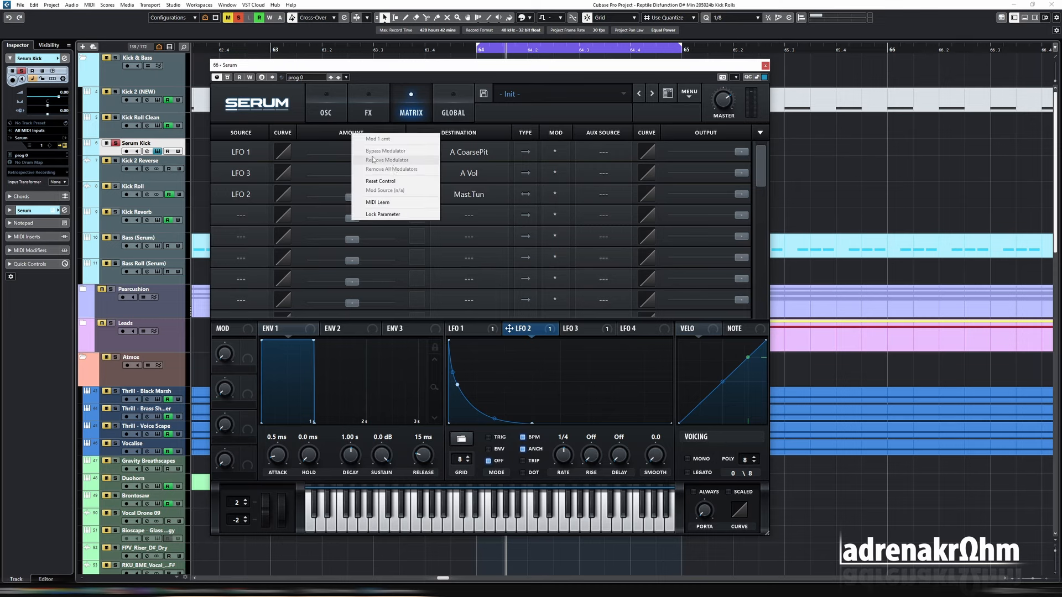
left_click(325, 133)
double_click(378, 158)
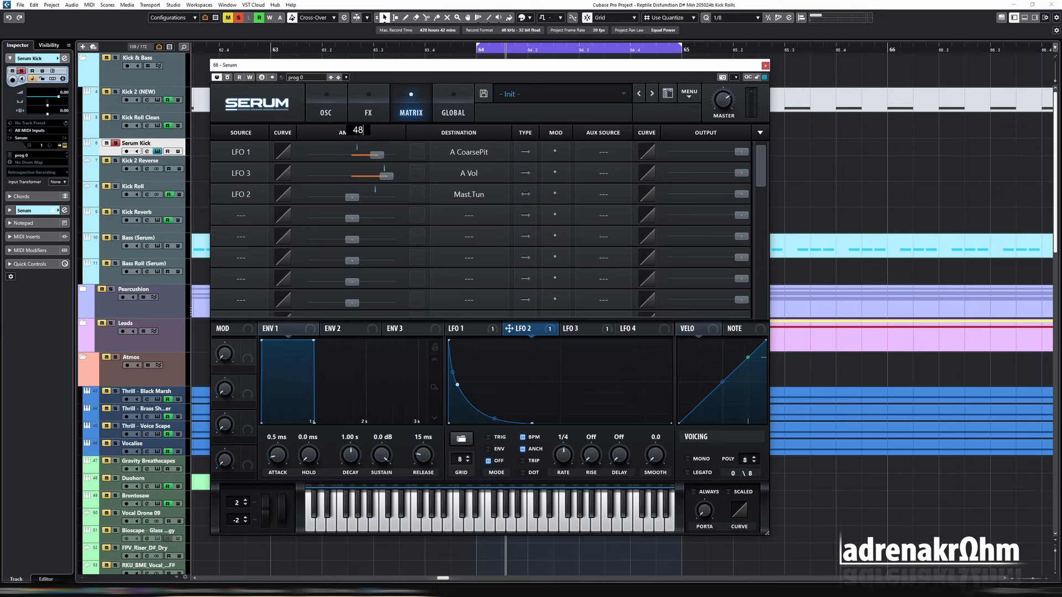
key("Return")
double_click(373, 158)
key("Return")
Set LFO 2's modulation amount on Mast.Tun to 48st.
mouse_move(373, 160)
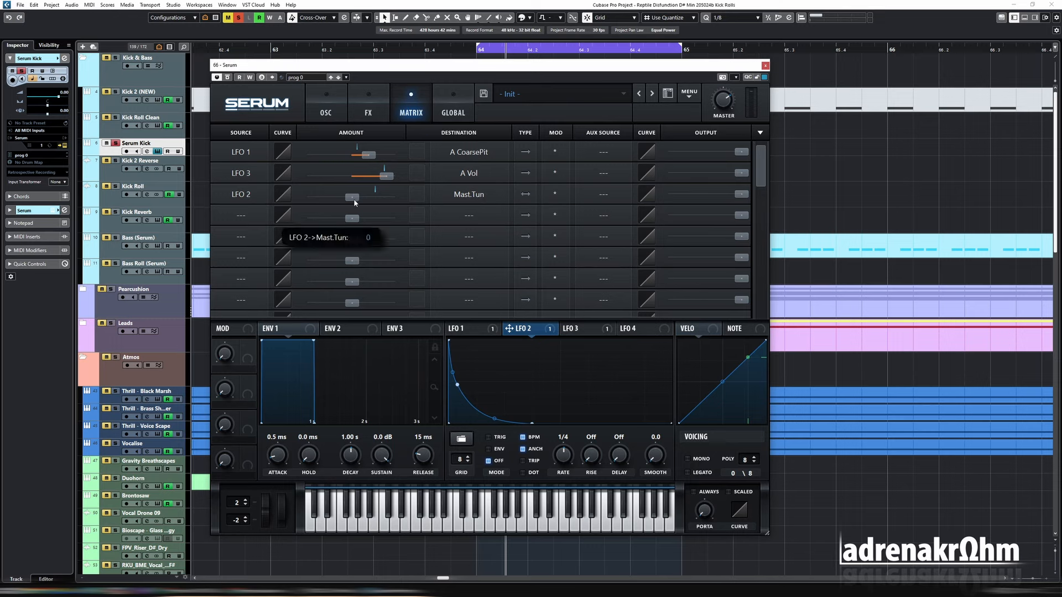
double_click(353, 198)
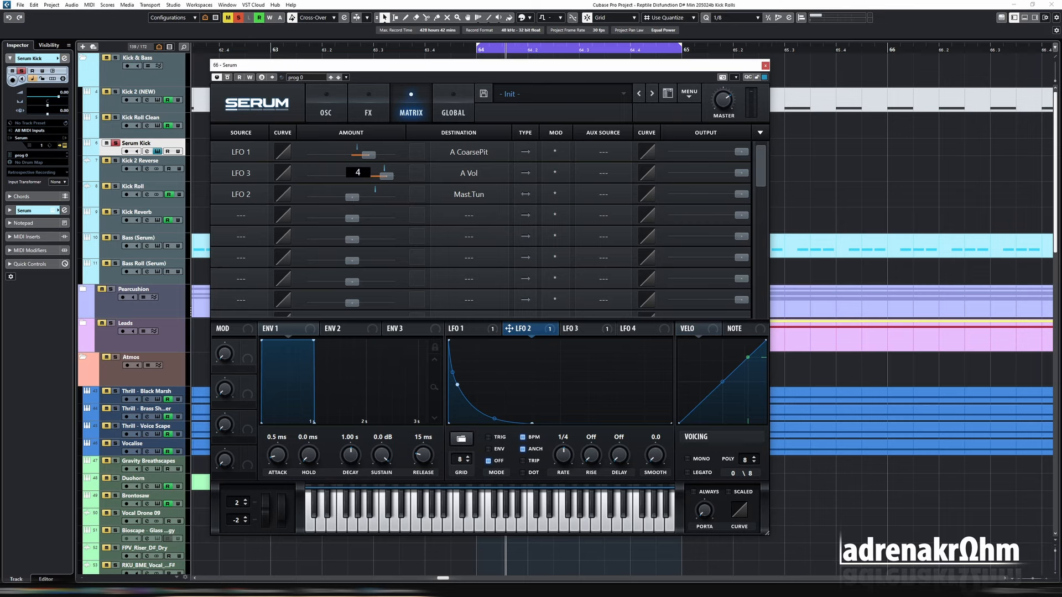
type("48st")
key("Return")
Lower LFO 2's starting point and early low point slightly, and drop LFO 3's starting point to about two-thirds level.
left_click(326, 108)
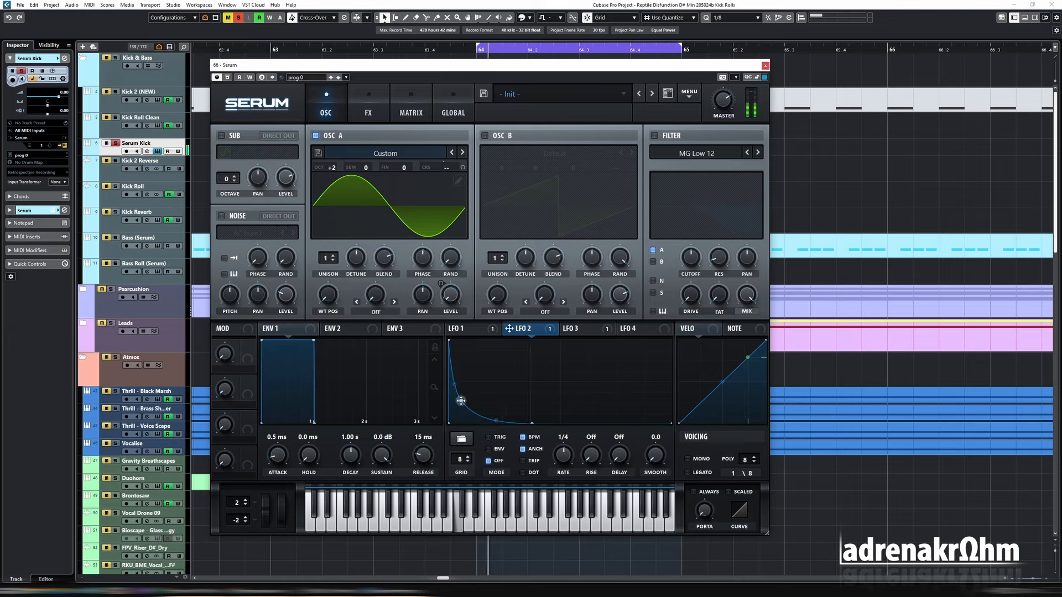
left_click_drag(449, 342, 435, 358)
left_click_drag(462, 402, 461, 411)
left_click_drag(448, 358, 444, 347)
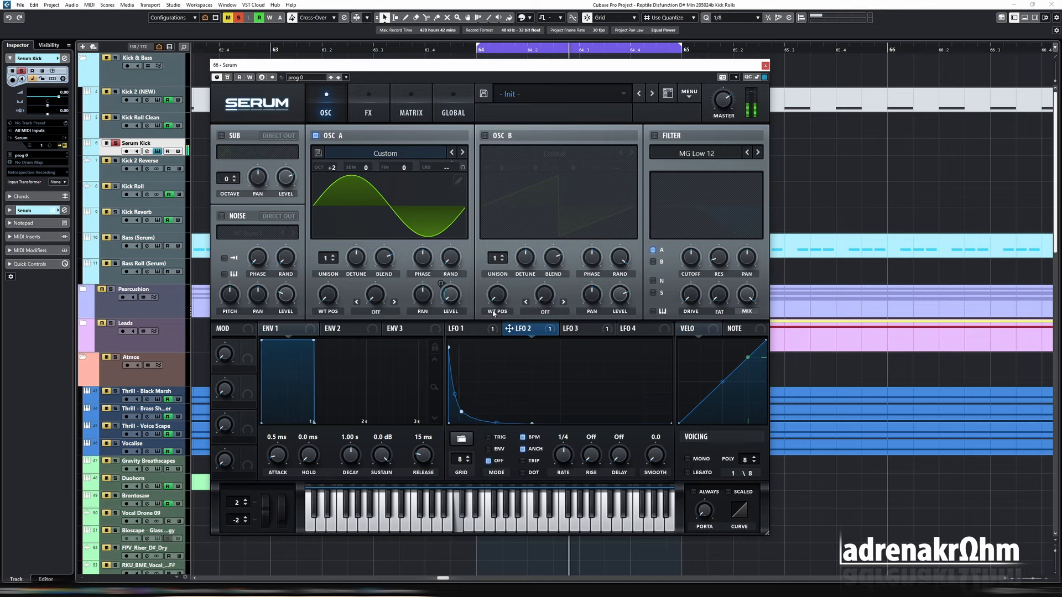
left_click(576, 330)
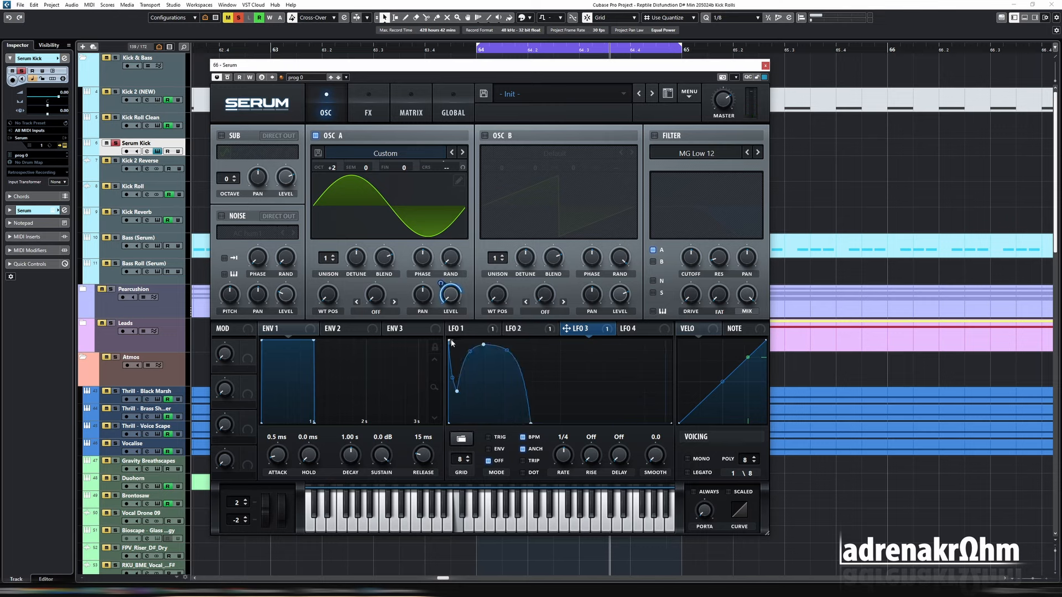
left_click_drag(450, 344, 442, 367)
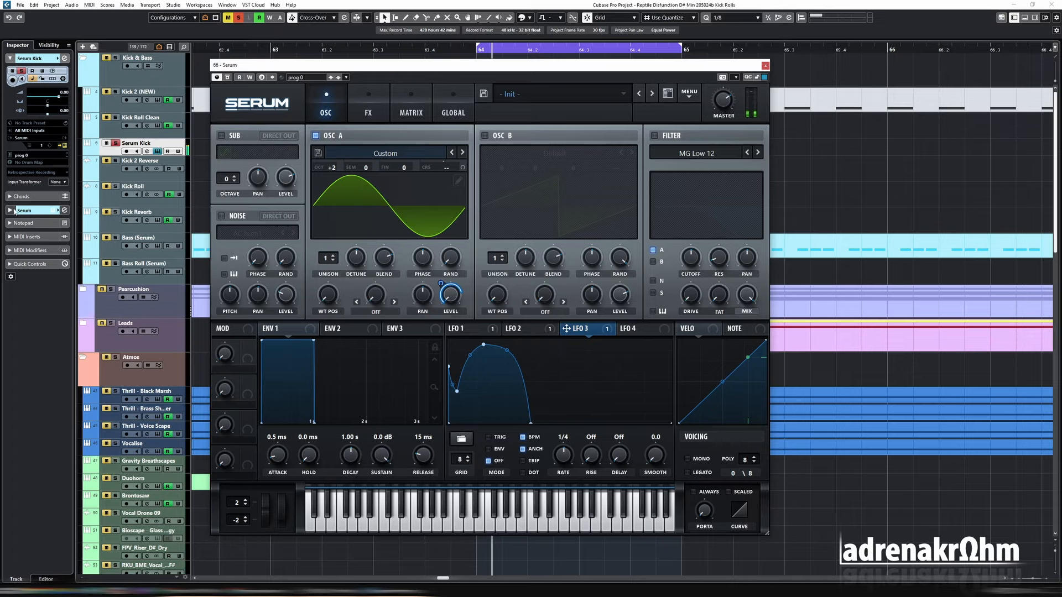
Open the Pro-Q 3 insert of the Serum Kick track to view the kick's spectrum.
left_click(49, 210)
left_click(28, 111)
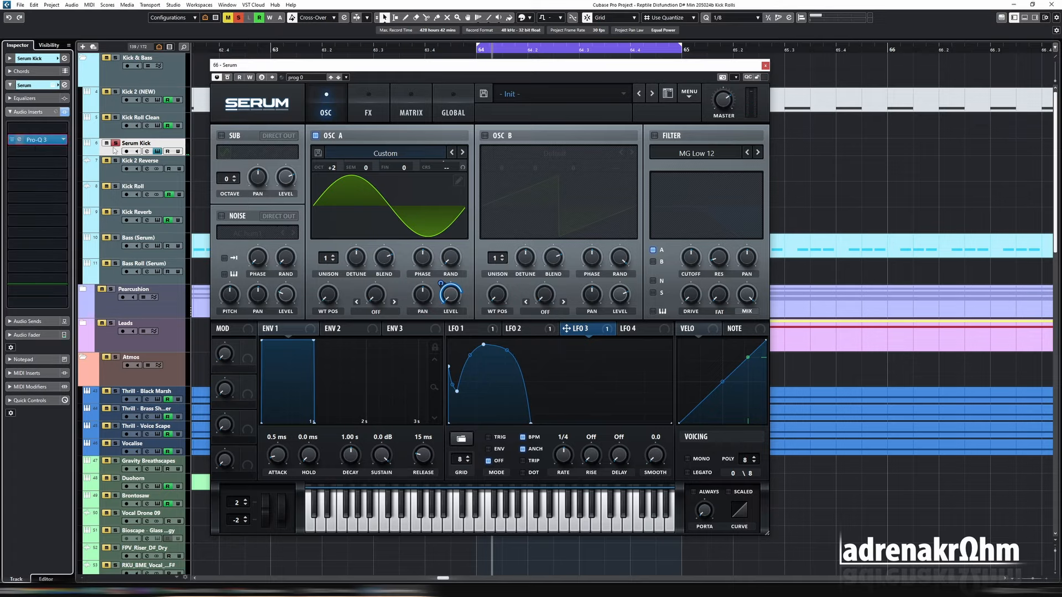
left_click(36, 139)
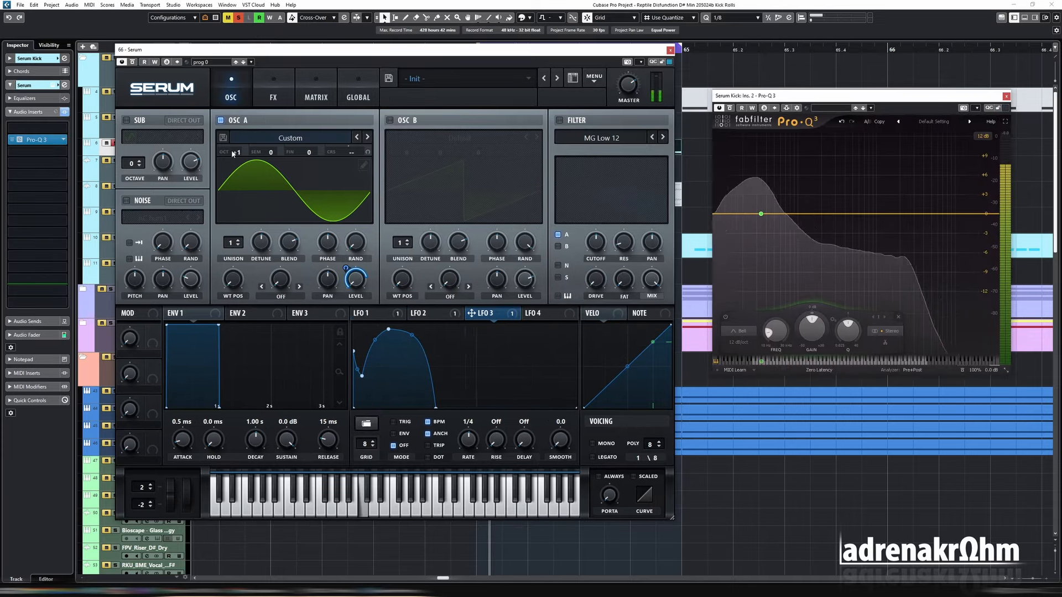
Raise LFO 3's early dip and shift it slightly earlier, and lift the curve's peak to full level.
mouse_move(362, 375)
left_mouse_down()
mouse_move(361, 406)
mouse_move(360, 364)
left_mouse_up()
left_click(429, 313)
left_click(480, 314)
left_click(432, 314)
left_click(479, 314)
left_click_drag(388, 331, 388, 323)
Raise the early low point of LFO 1's pitch decay slightly.
left_click(367, 314)
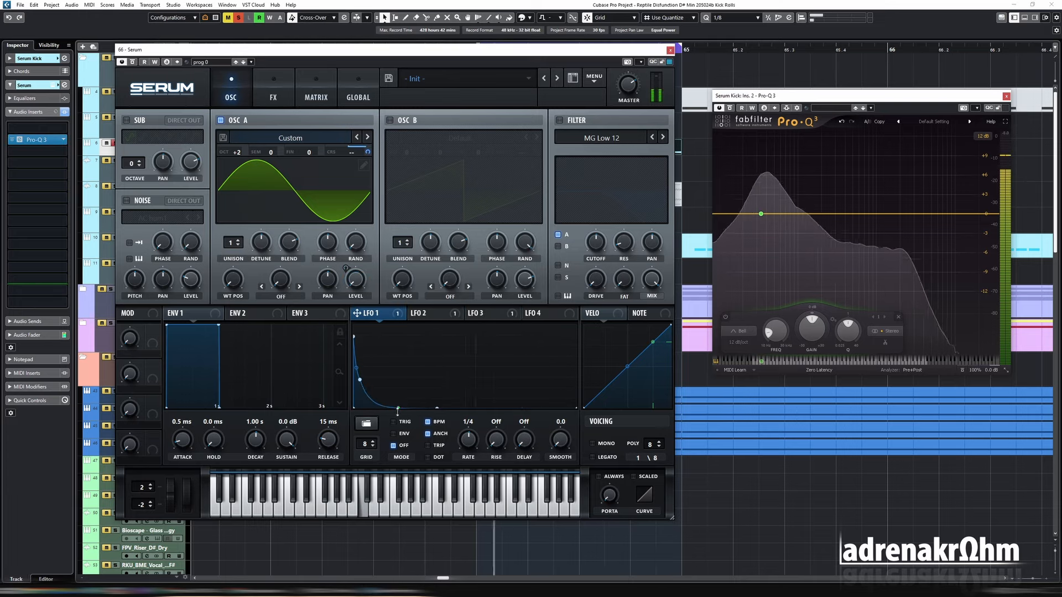
left_click_drag(359, 382, 360, 371)
left_click(428, 314)
Soften the bend of LFO 3's rise, move its full-level peak earlier, and raise the early dip.
left_click(480, 313)
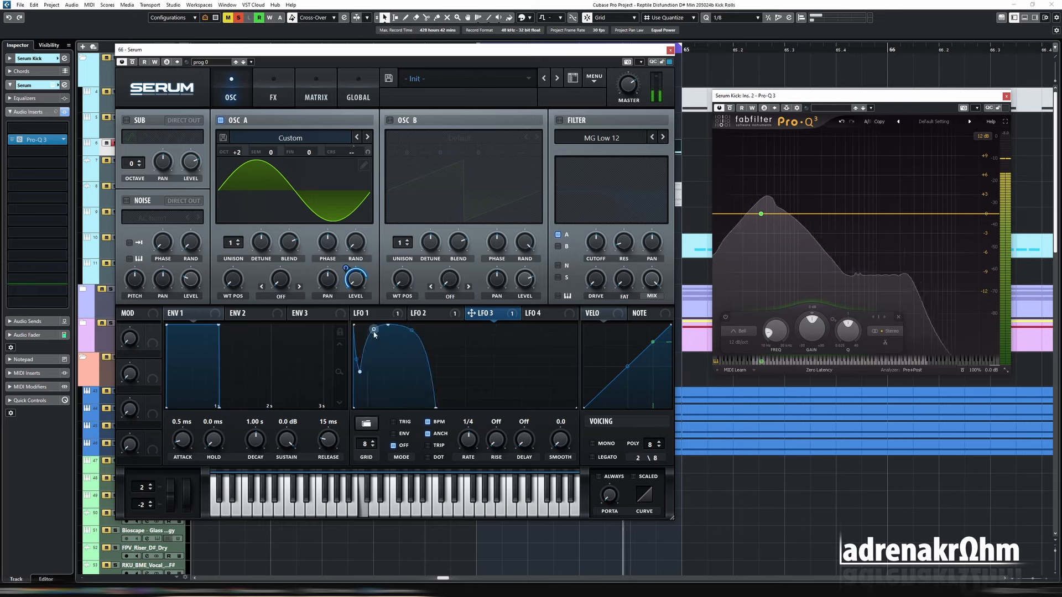
left_click_drag(373, 333, 373, 338)
left_click_drag(411, 333, 382, 325)
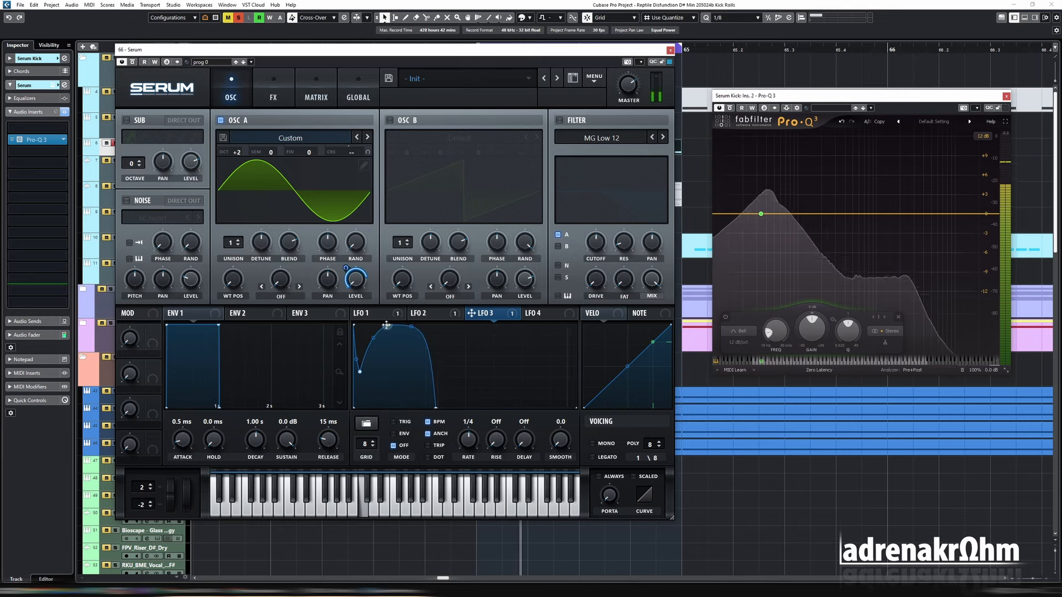
left_click_drag(360, 372, 359, 364)
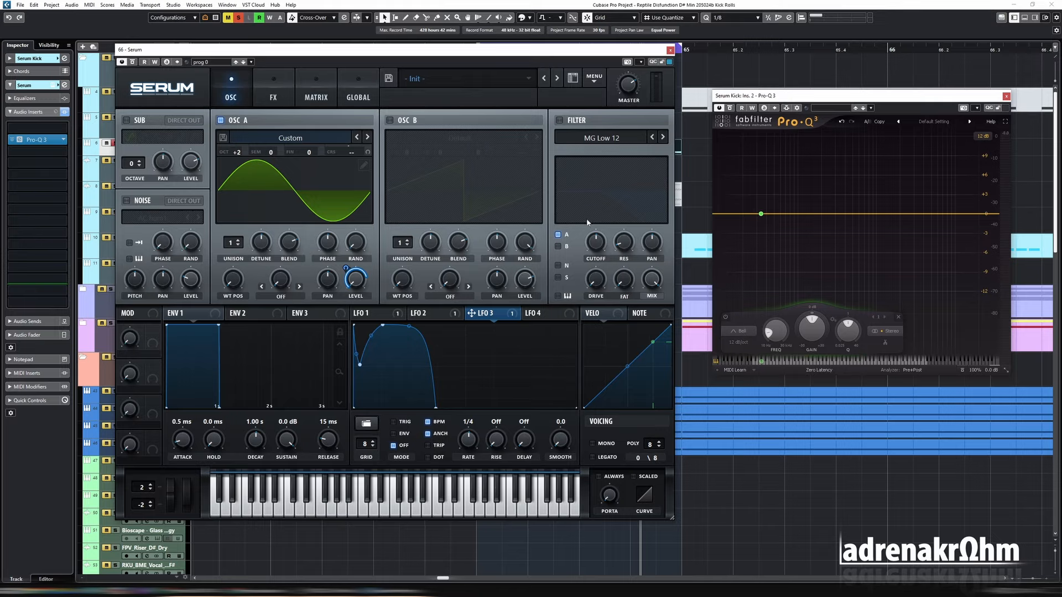
Switch to the tempo-to-rate chart and look up the 1/4 note rate in Hz for 148 BPM.
mouse_move(229, 592)
left_click(257, 560)
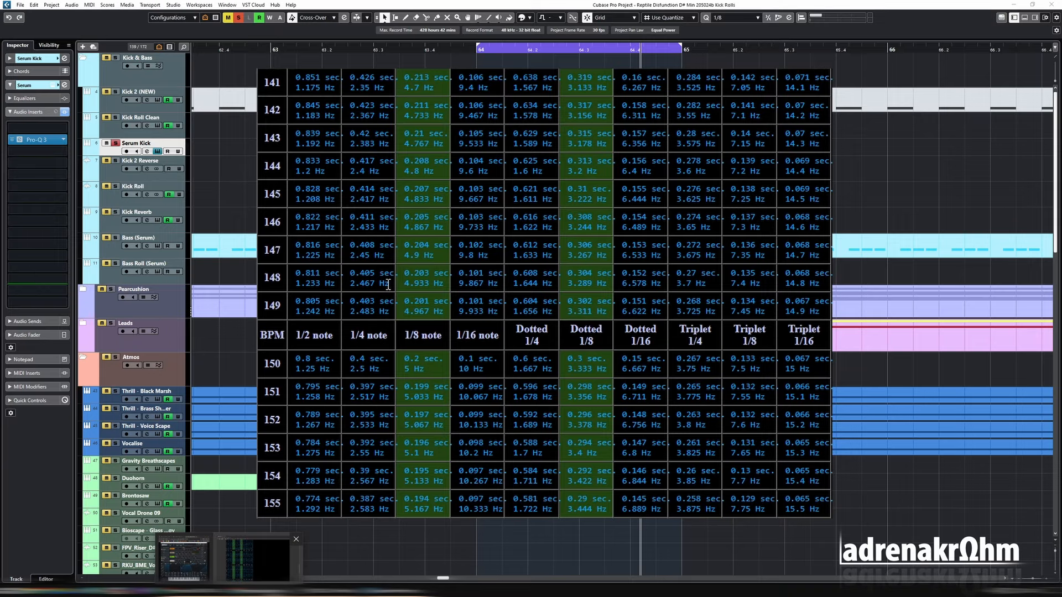
key("alt+Tab")
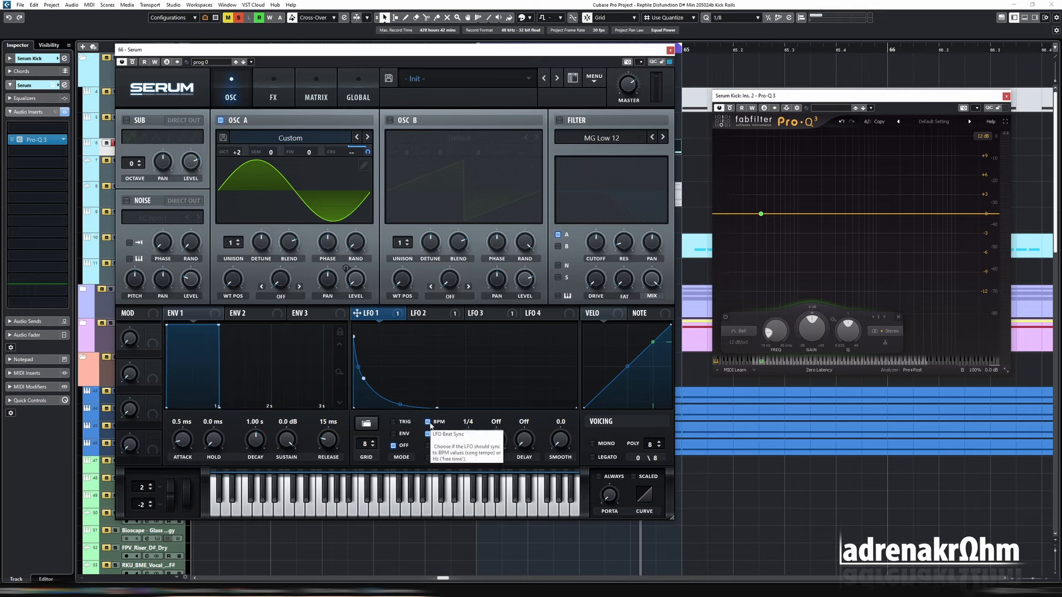
Turn off BPM sync for LFOs 1, 2 and 3, set their rates to 2.46 Hz, and play the loop.
left_click(430, 422)
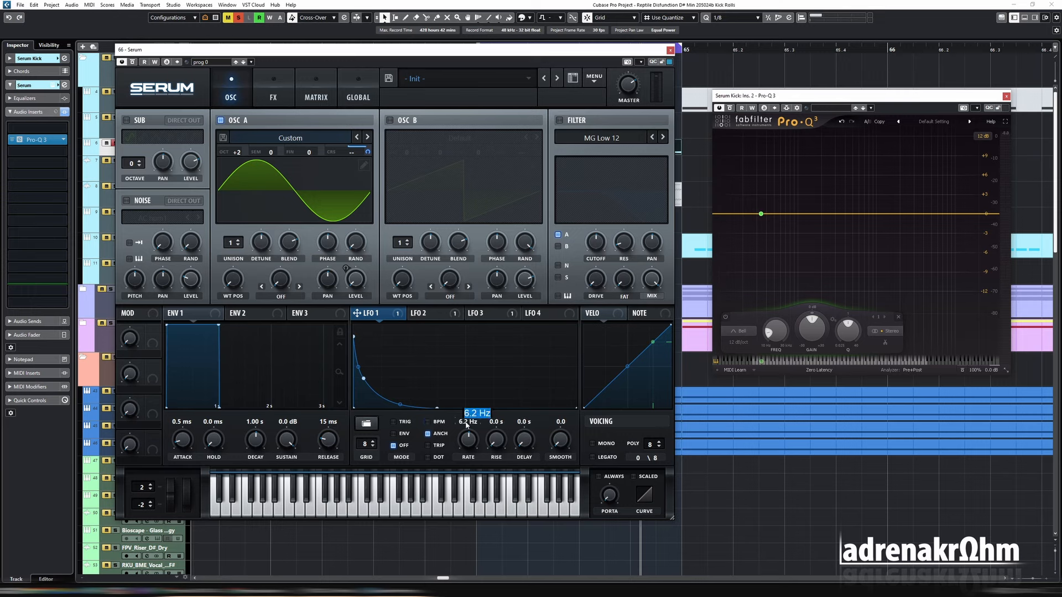
type("2.46")
key("Return")
left_click(424, 313)
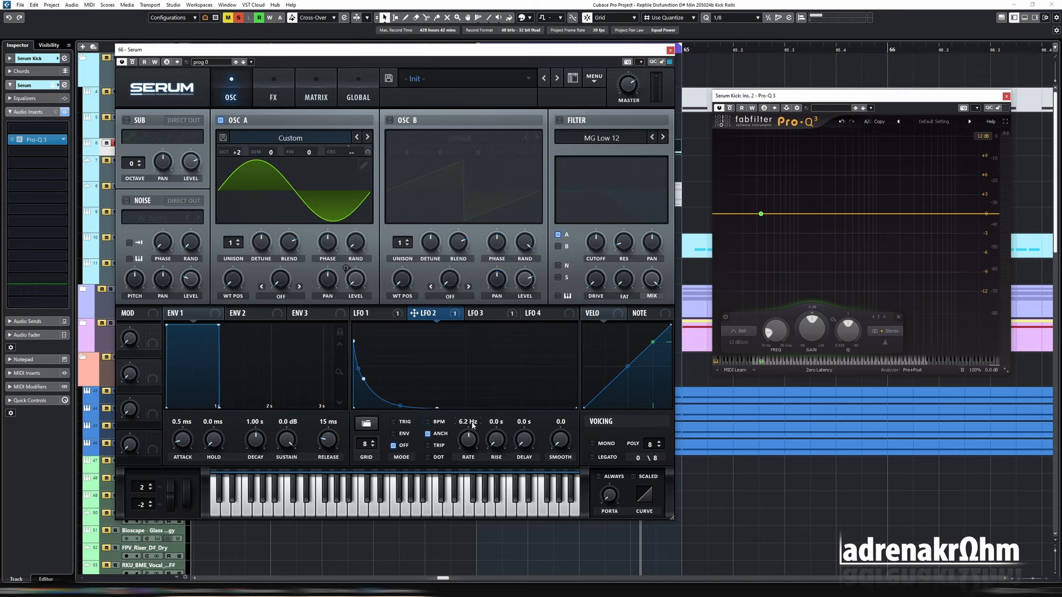
left_click(480, 313)
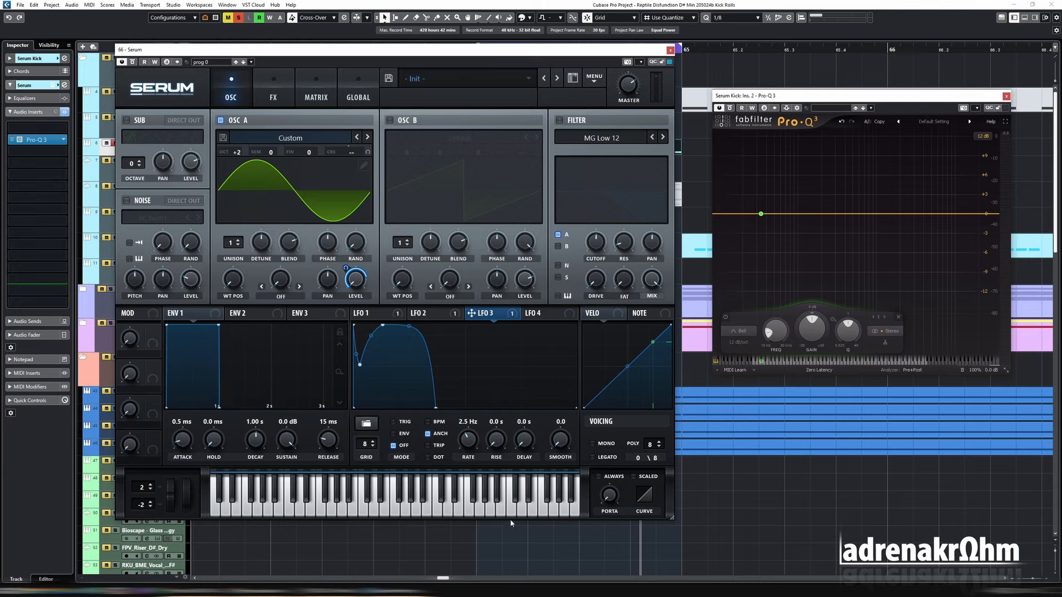
key("space")
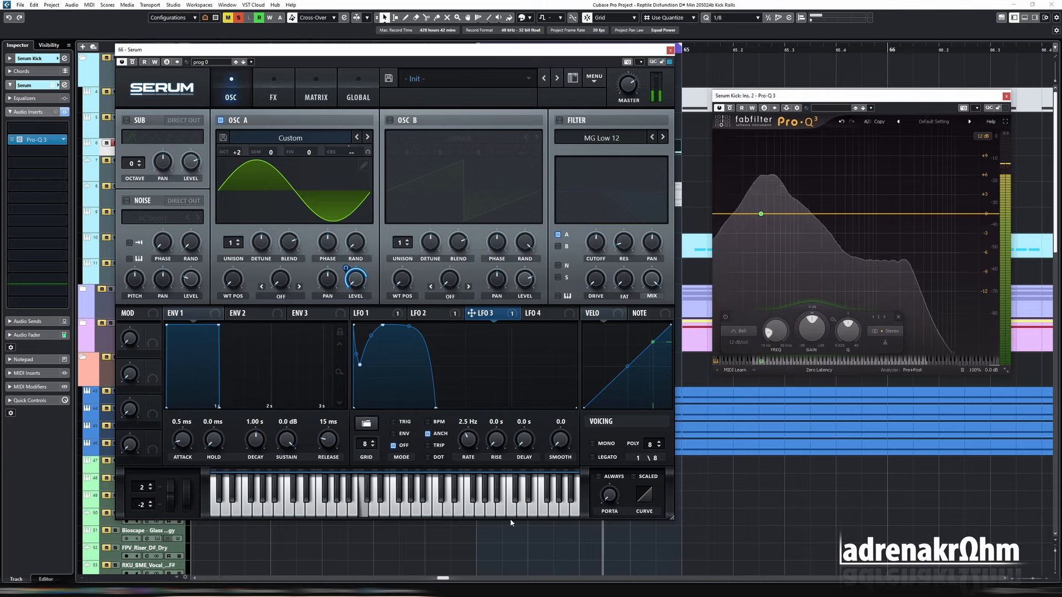
key("space")
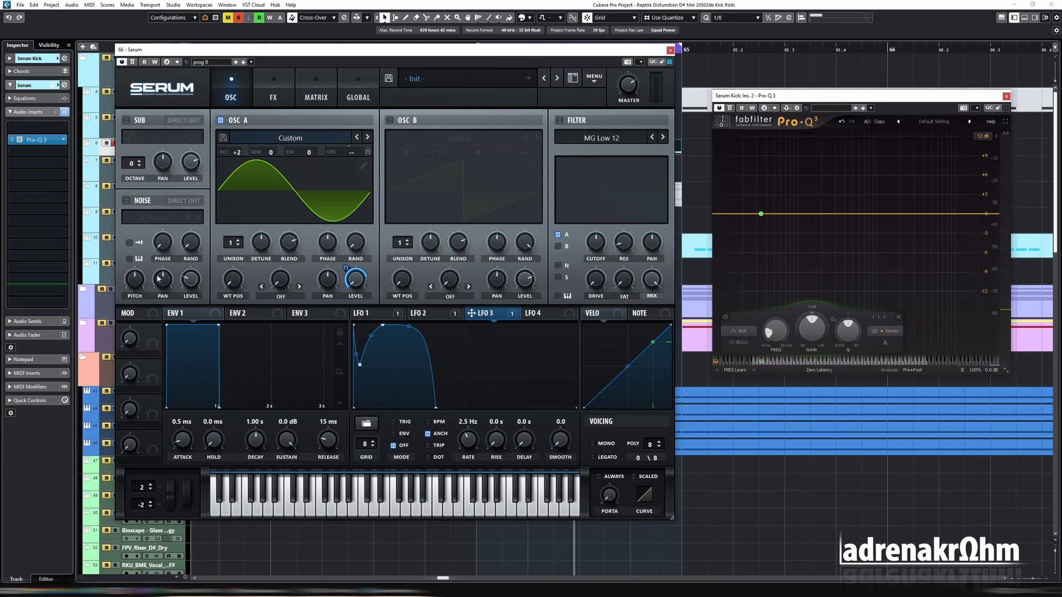
Add a modulation matrix row with Macro 1 as source and LFO1 Rate as destination.
left_click(316, 96)
left_click(146, 200)
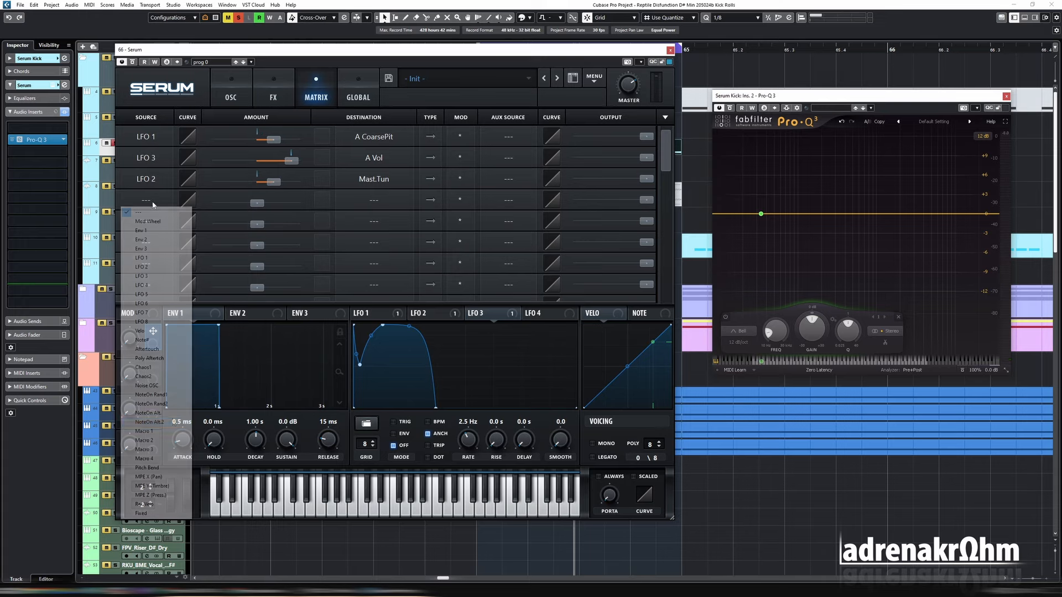
left_click(161, 431)
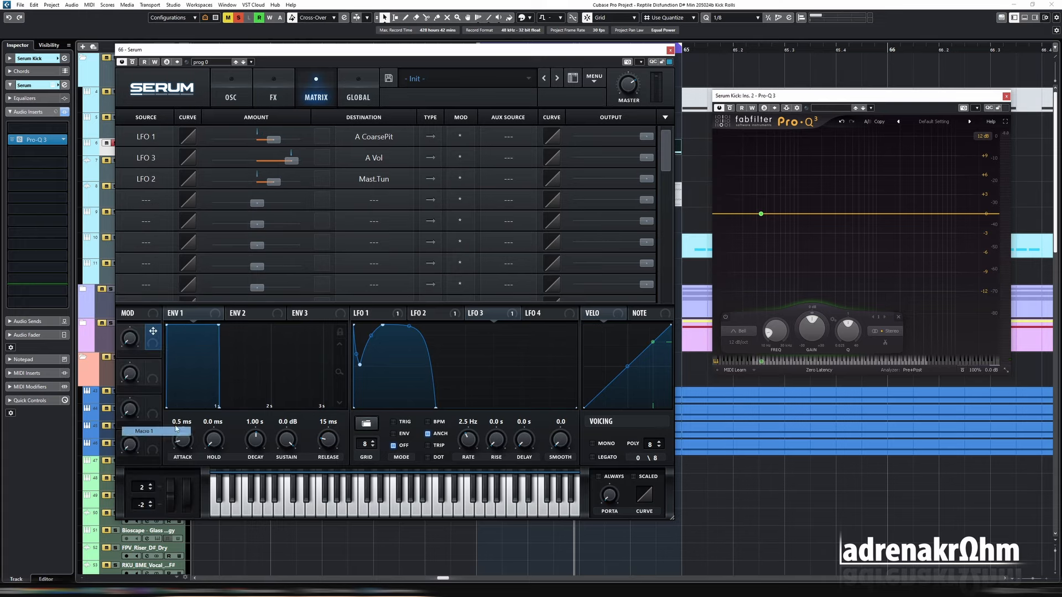
left_click(366, 200)
mouse_move(376, 267)
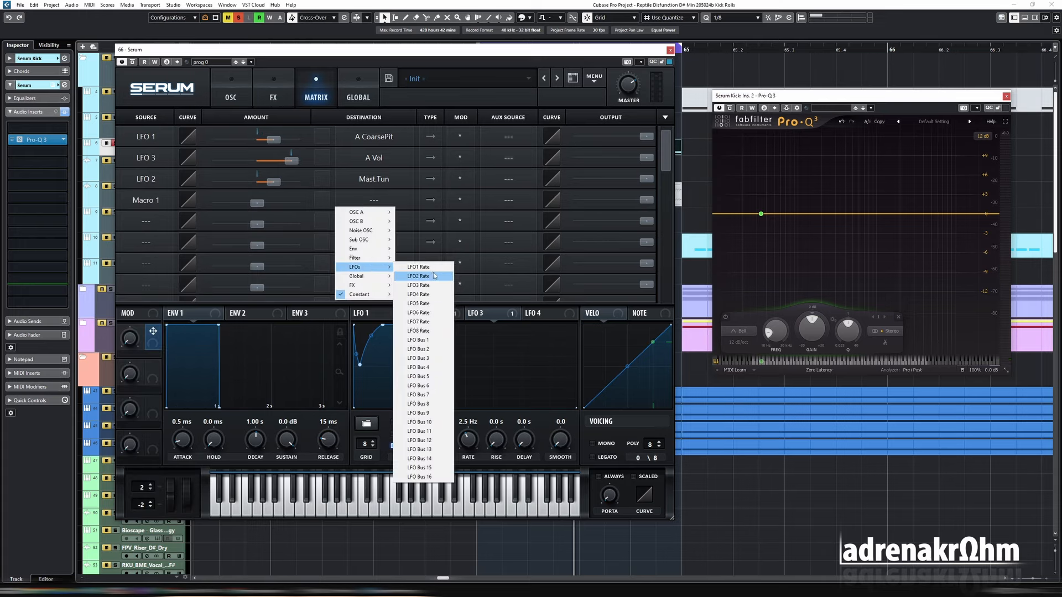
left_click(450, 266)
Set the destinations of the two rows below Macro 1's row to LFO2 Rate and LFO3 Rate.
left_click(380, 227)
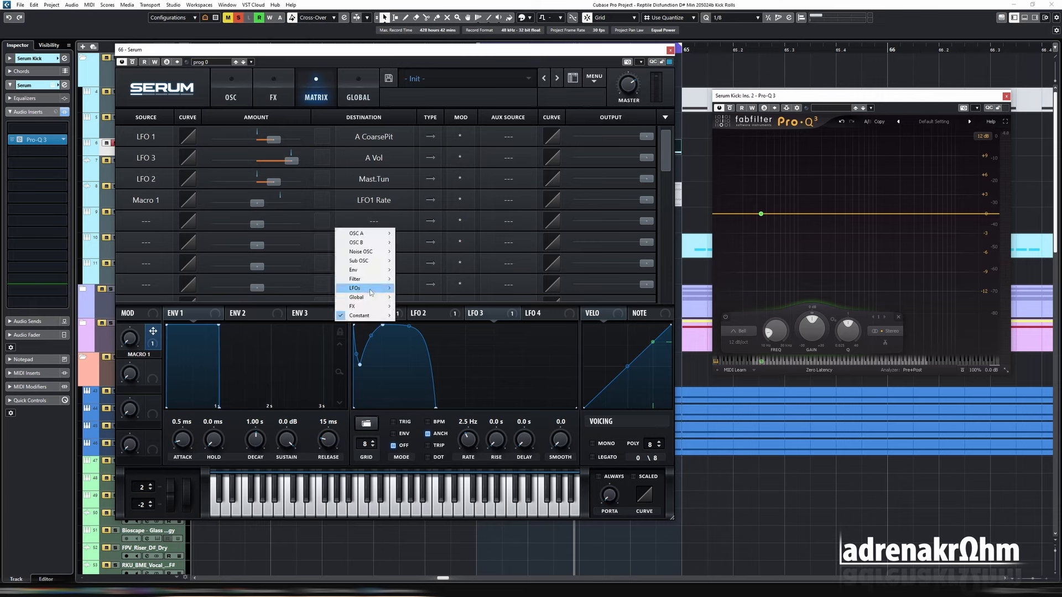
mouse_move(372, 293)
left_click(420, 297)
left_click(375, 248)
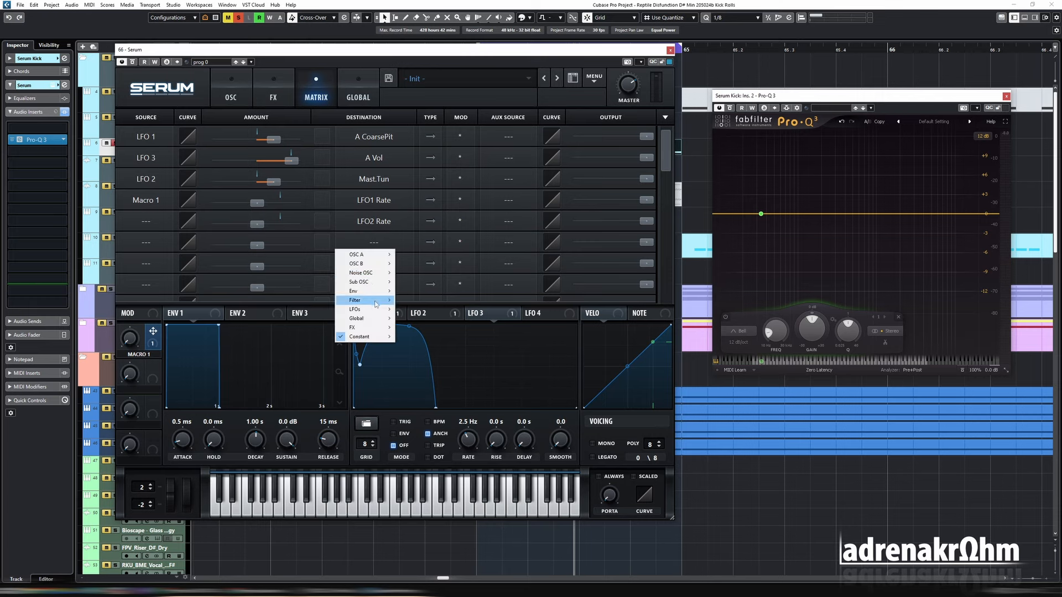
mouse_move(382, 310)
left_click(427, 328)
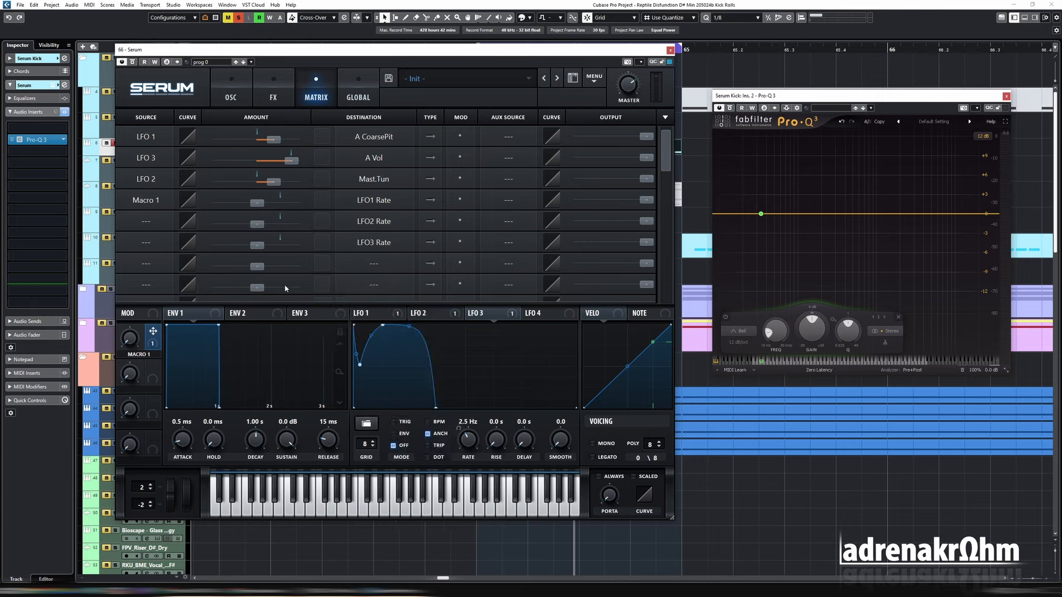
Assign Macro 1 as the source of the LFO2 Rate and LFO3 Rate rows.
left_click(145, 222)
left_click(145, 452)
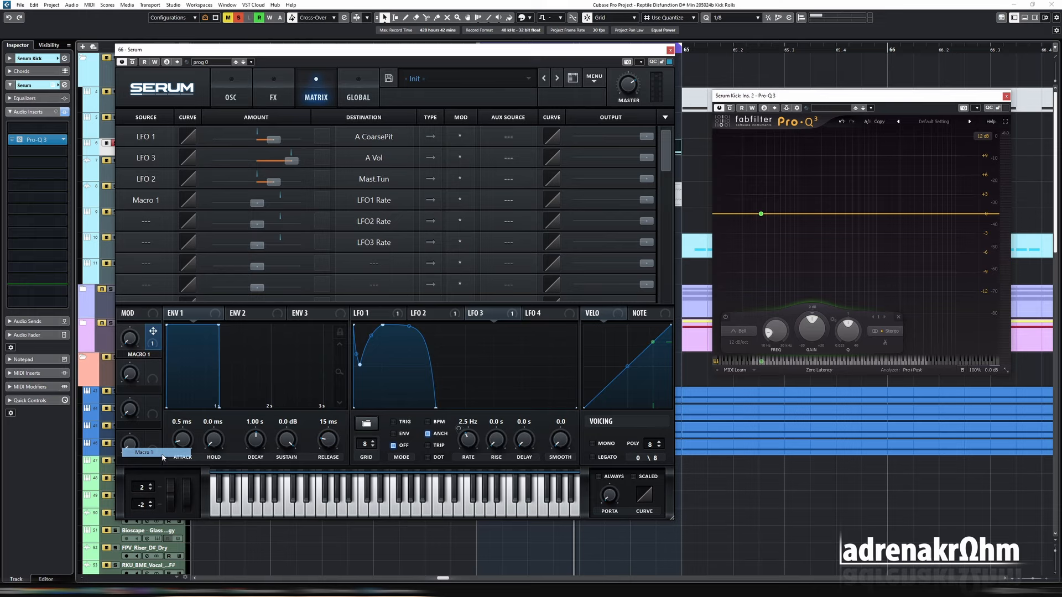
left_click(146, 243)
left_click(145, 474)
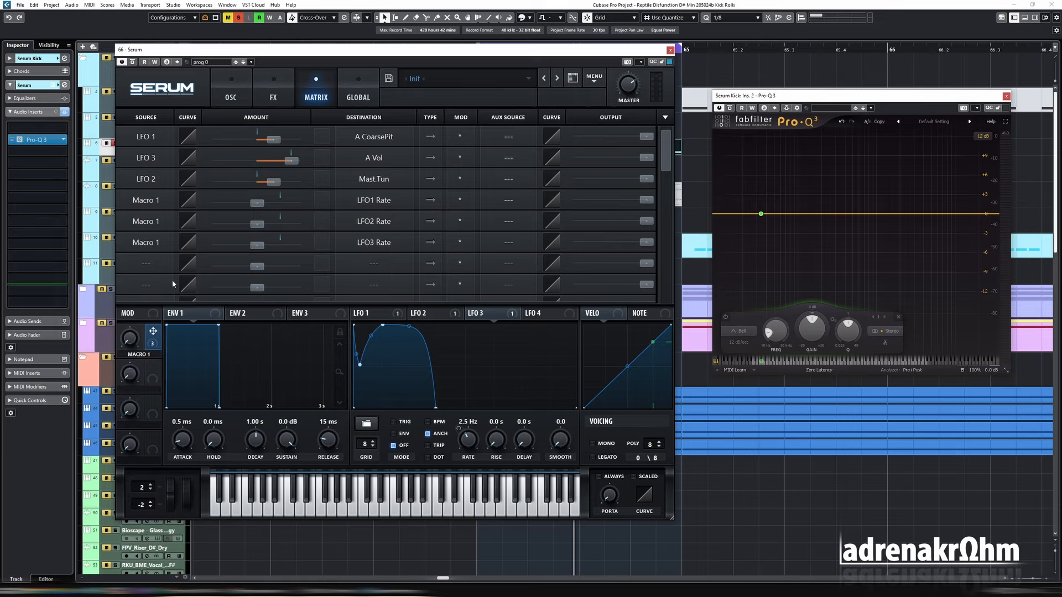
Set the amounts of the three Macro 1 rows for LFO1, LFO2 and LFO3 Rate to 50.
left_click_drag(257, 204, 276, 221)
right_click(275, 203)
left_click(211, 219)
double_click(271, 227)
double_click(260, 247)
type("50")
key("Return")
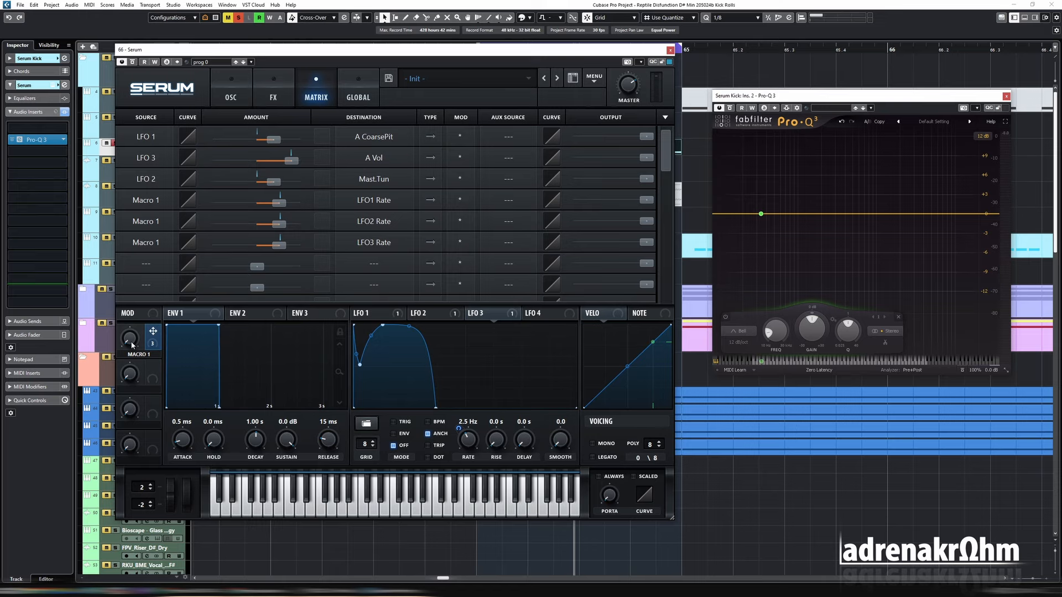
Play the loop and sweep Macro 1 up to about 32% to audition the LFO rate change.
key("space")
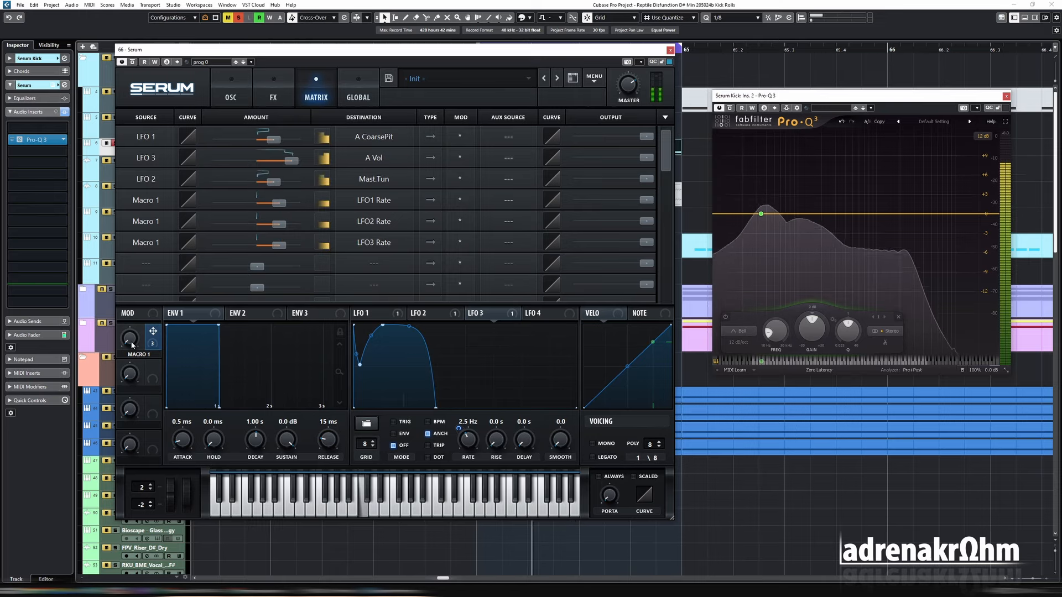
mouse_move(132, 345)
left_mouse_down()
mouse_move(132, 286)
mouse_move(147, 356)
mouse_move(137, 286)
mouse_move(134, 336)
left_mouse_up()
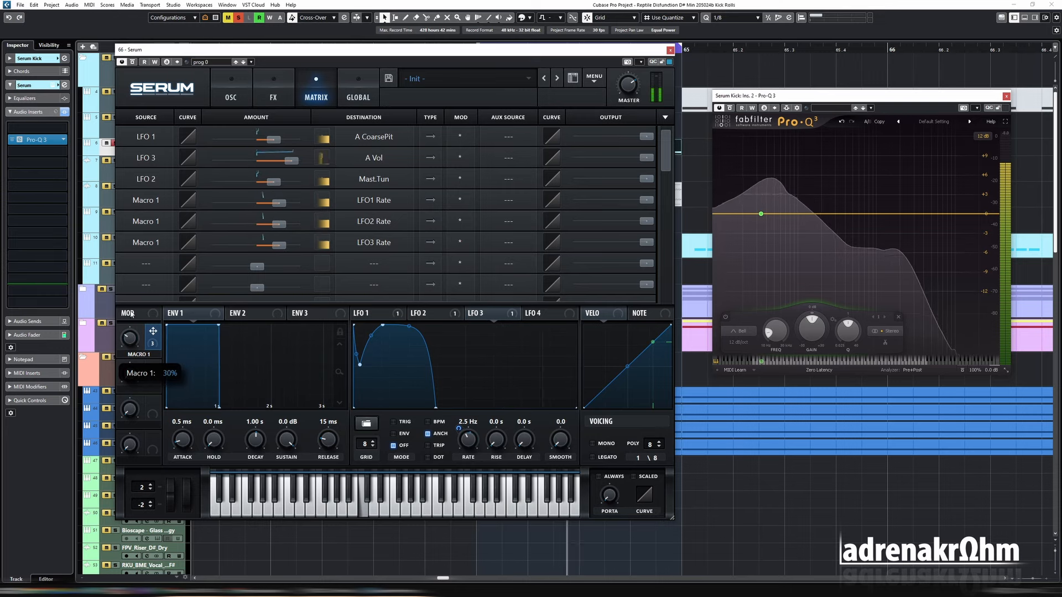
left_click_drag(134, 336, 133, 305)
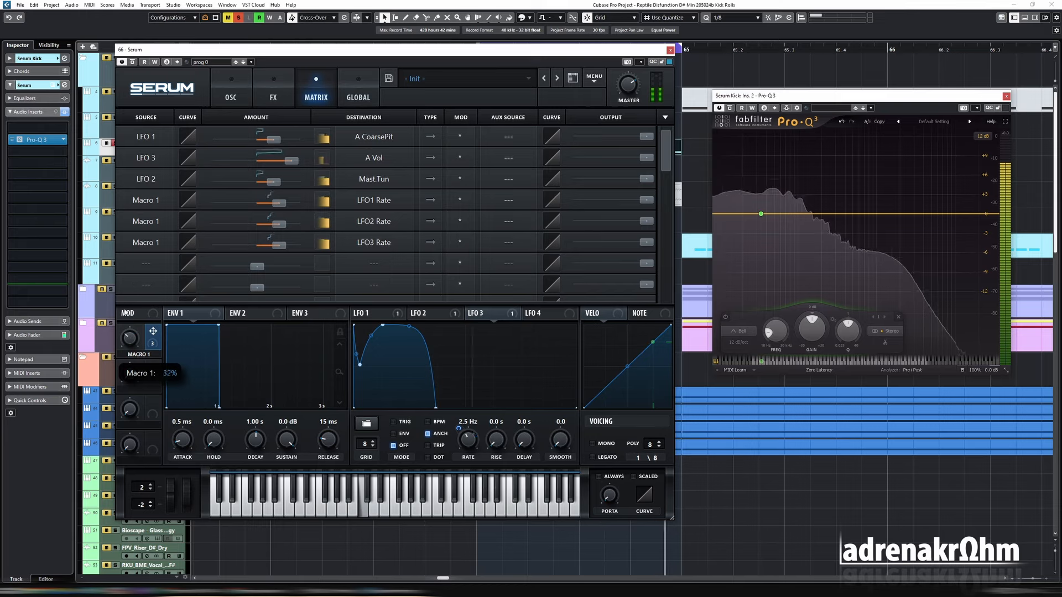
Lower the amounts of the three Macro 1 rate rows equally, trying 20 for LFO1 Rate, and audition a Macro 1 sweep.
double_click(279, 204)
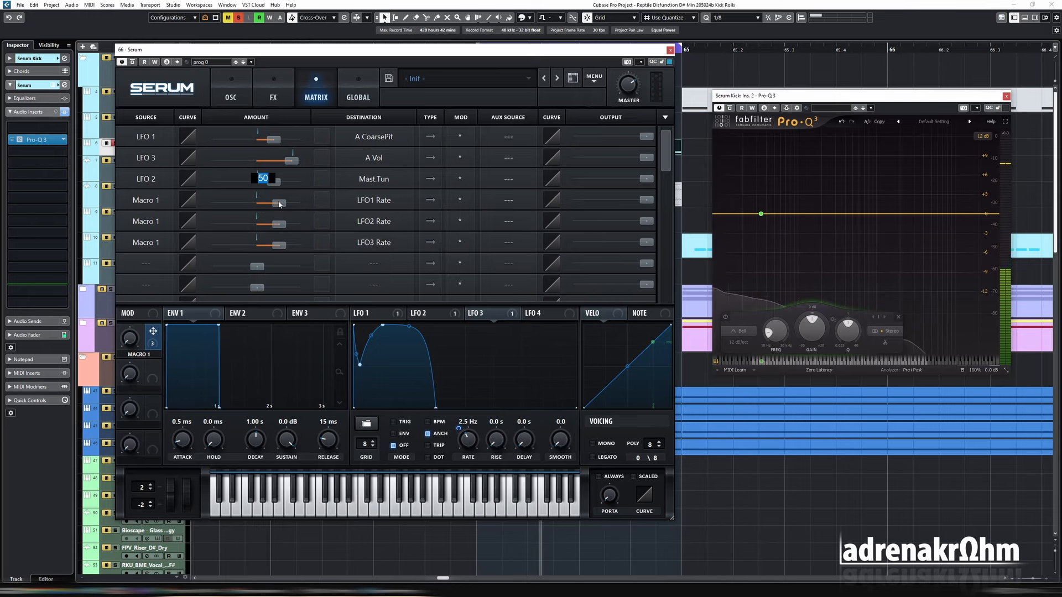
type("20")
key("Return")
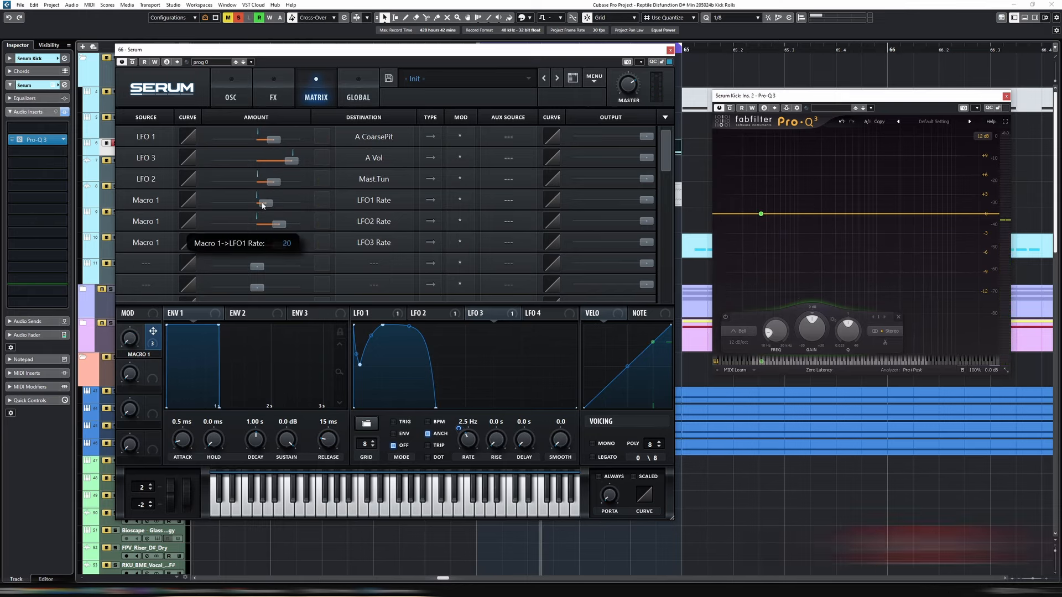
double_click(272, 181)
left_click_drag(260, 203, 267, 245)
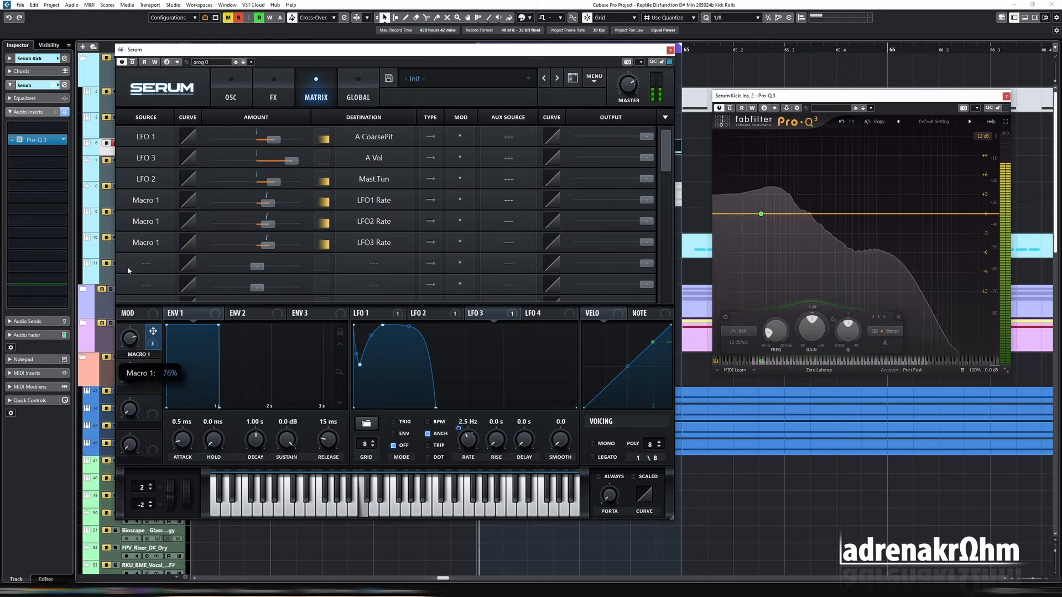
left_click_drag(122, 301, 128, 323)
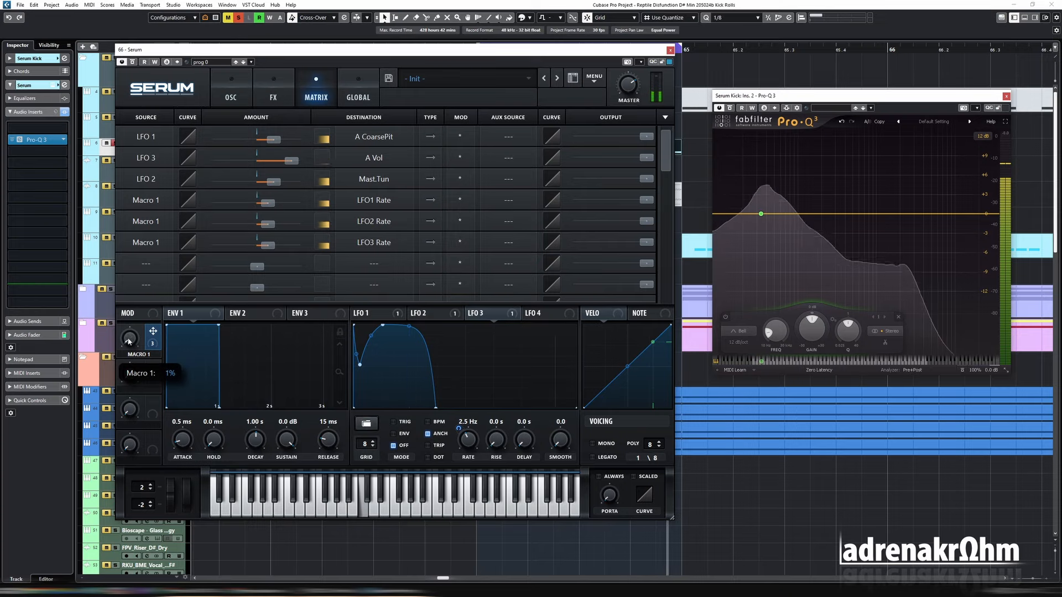
Stop playback and duplicate the Serum Kick part so that it fills bars 63 and 64.
key("space")
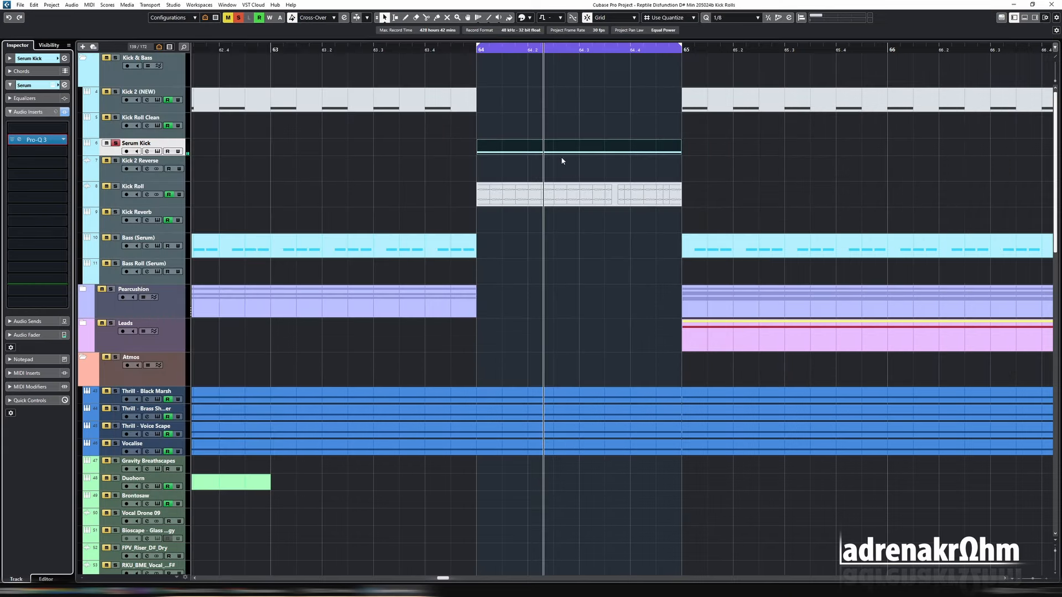
left_click(533, 148)
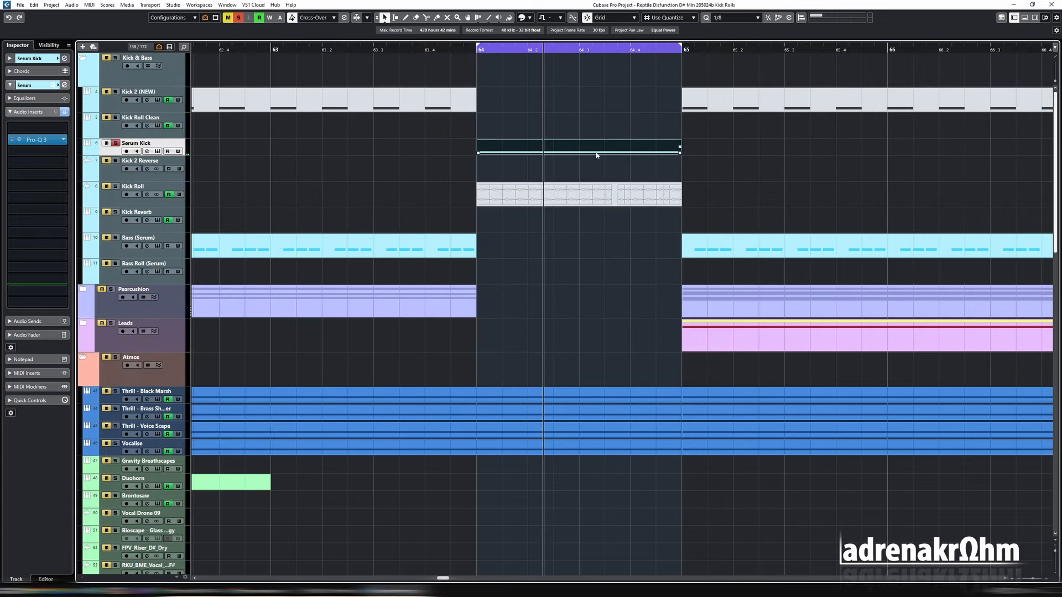
key("ctrl+d")
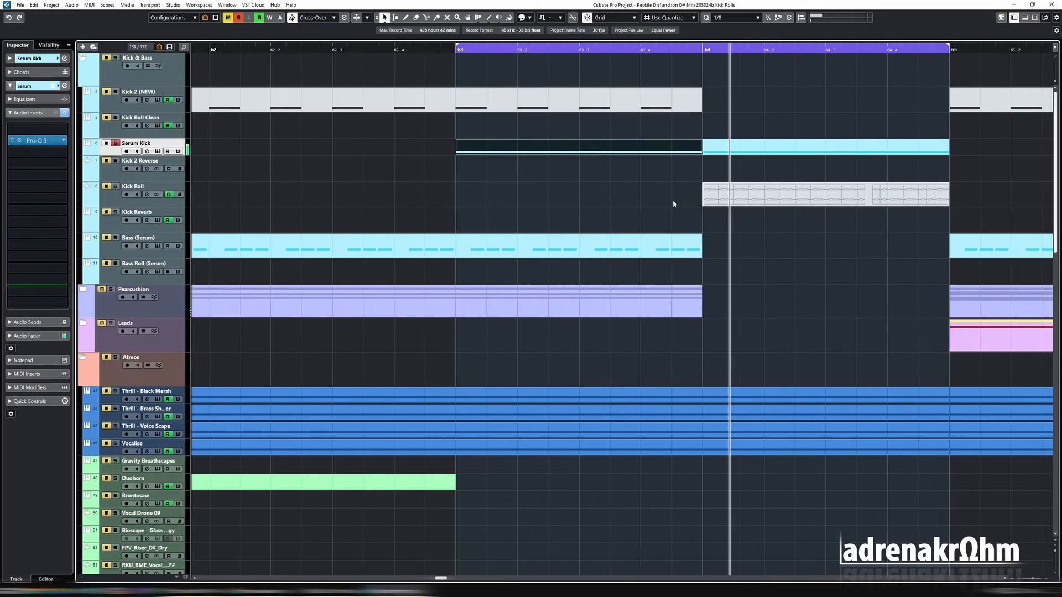
Show an automation lane under the Serum Kick track, assign it to Serum's Macro 1 and make the lane taller.
left_click(88, 155)
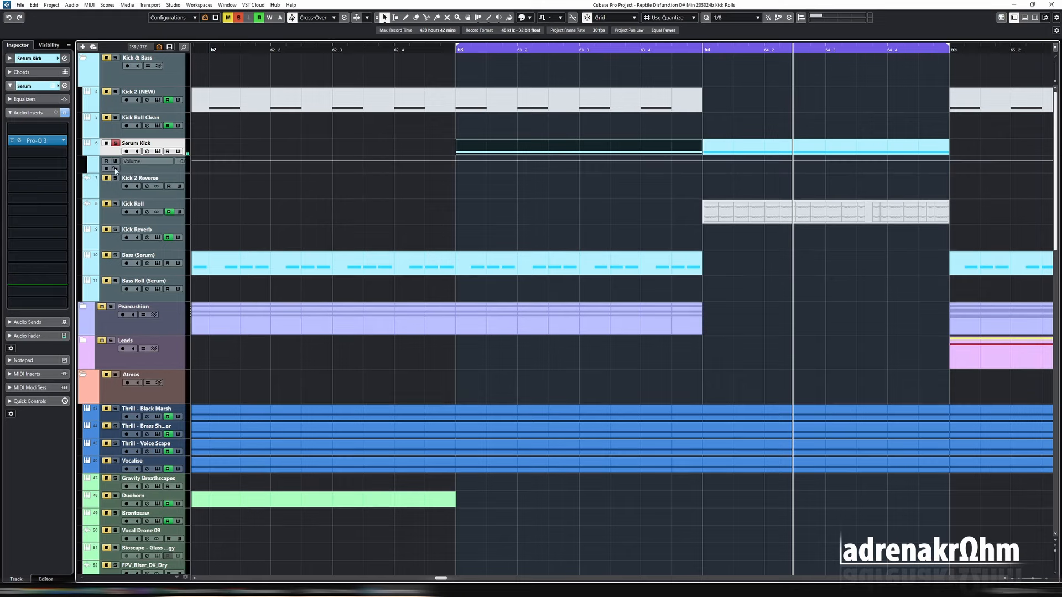
left_click(147, 162)
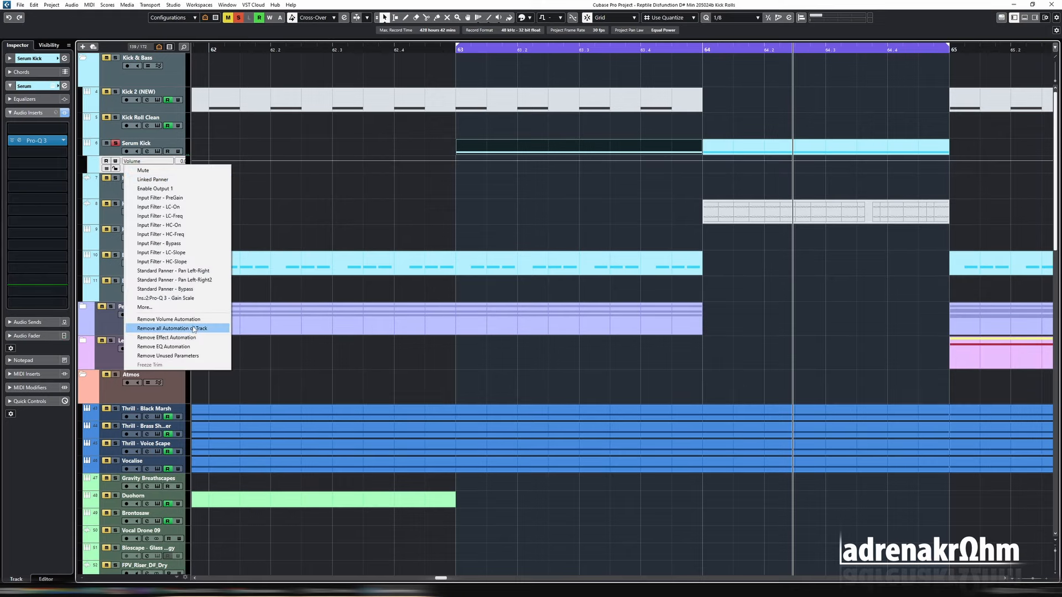
left_click(166, 307)
type("mac")
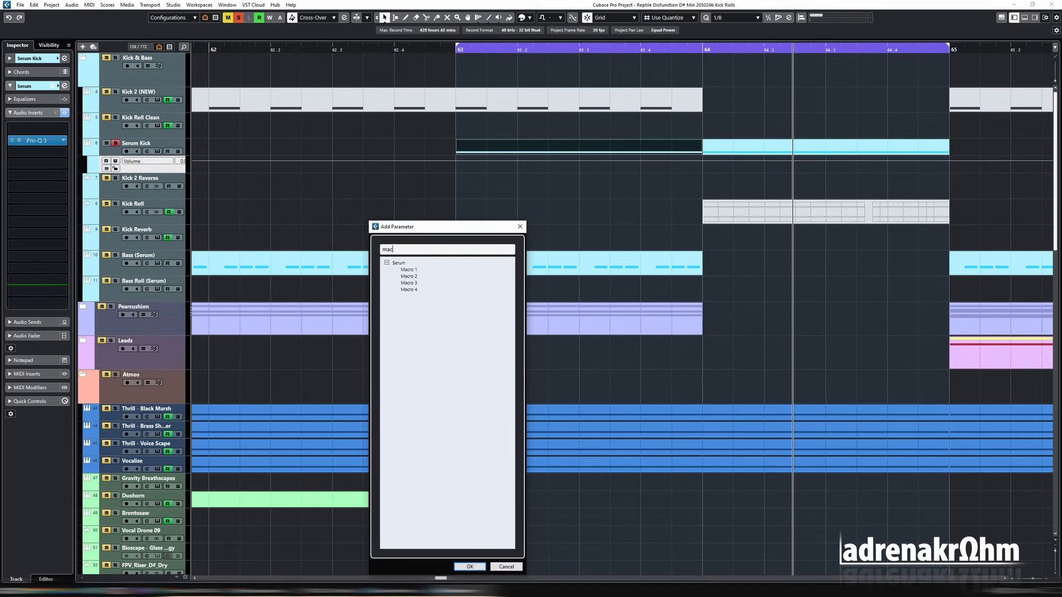
double_click(412, 271)
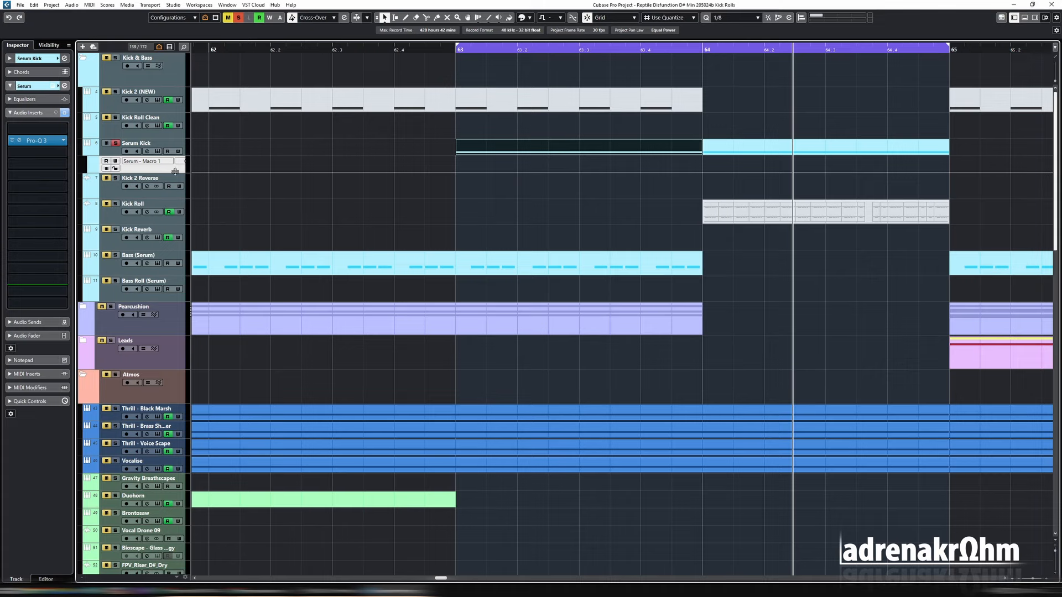
left_click_drag(174, 172, 176, 197)
Draw a Macro 1 automation ramp rising from zero at bar 64 to a peak at bar 65.
left_click(759, 196)
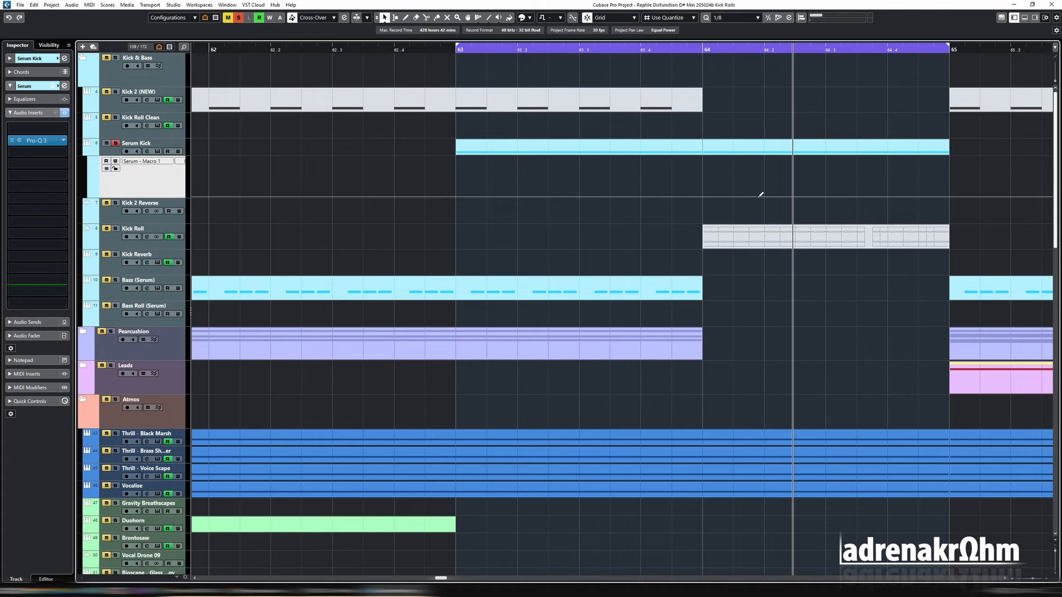
left_click(703, 196)
left_click(921, 176)
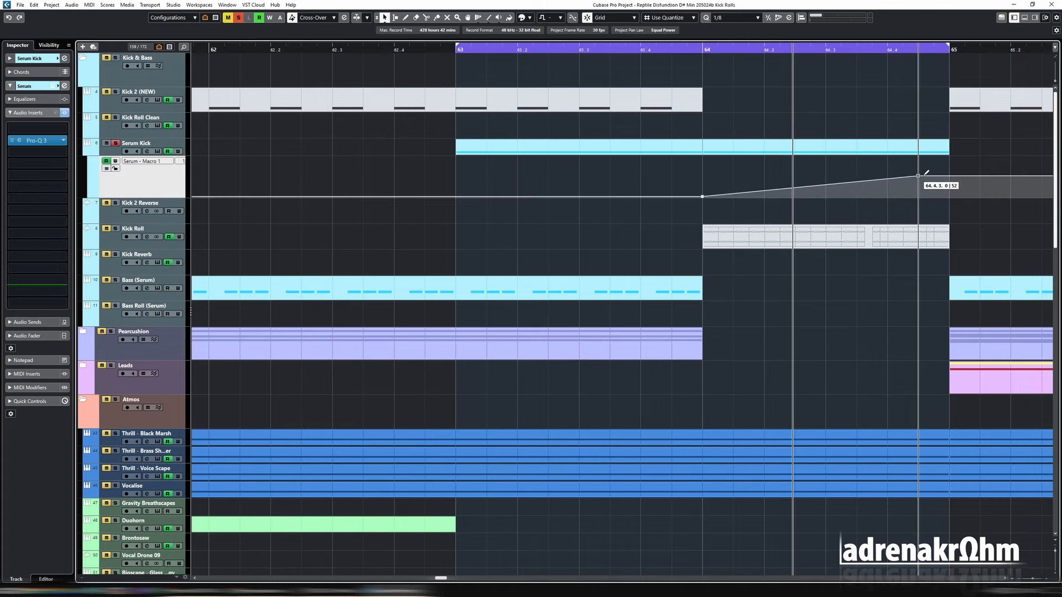
left_click_drag(921, 176, 950, 166)
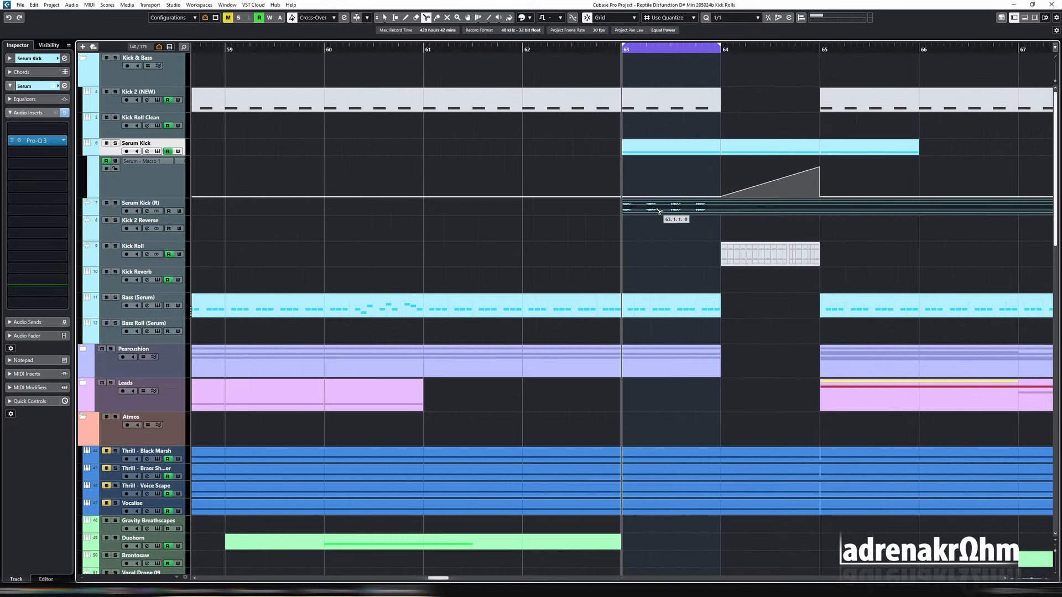
Split the rendered kick audio on the Serum Kick (R) track one beat after bar 63 starts.
key("alt+5")
key("g")
key("g")
key("g")
key("g")
left_click(635, 212)
key("1")
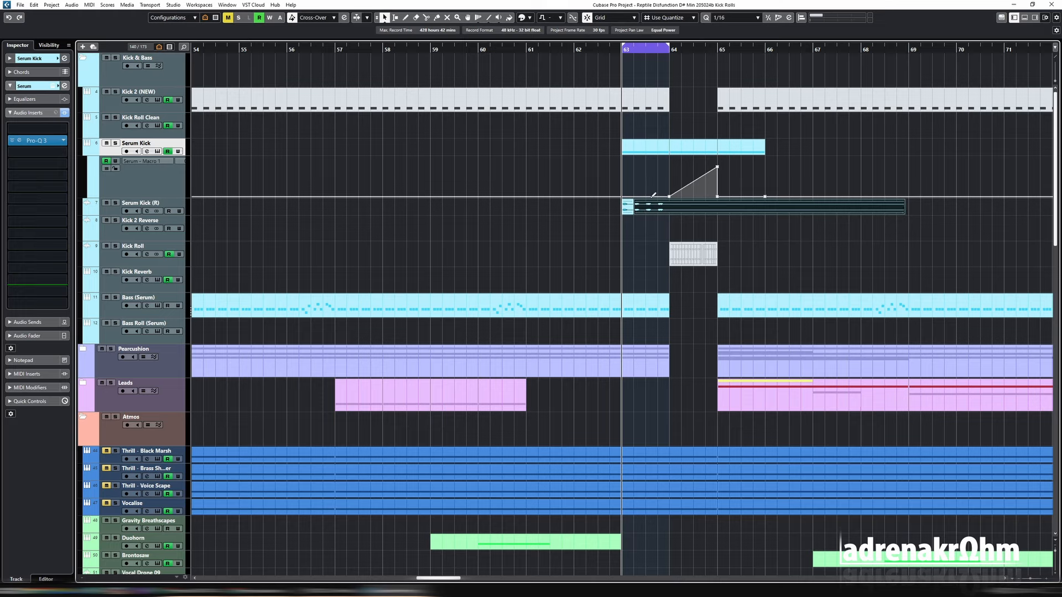
Delete the leftover rendered audio and duplicate the one-beat kick three times to fill bar 63.
key("Delete")
key("ctrl+d")
key("ctrl+d")
key("ctrl+d")
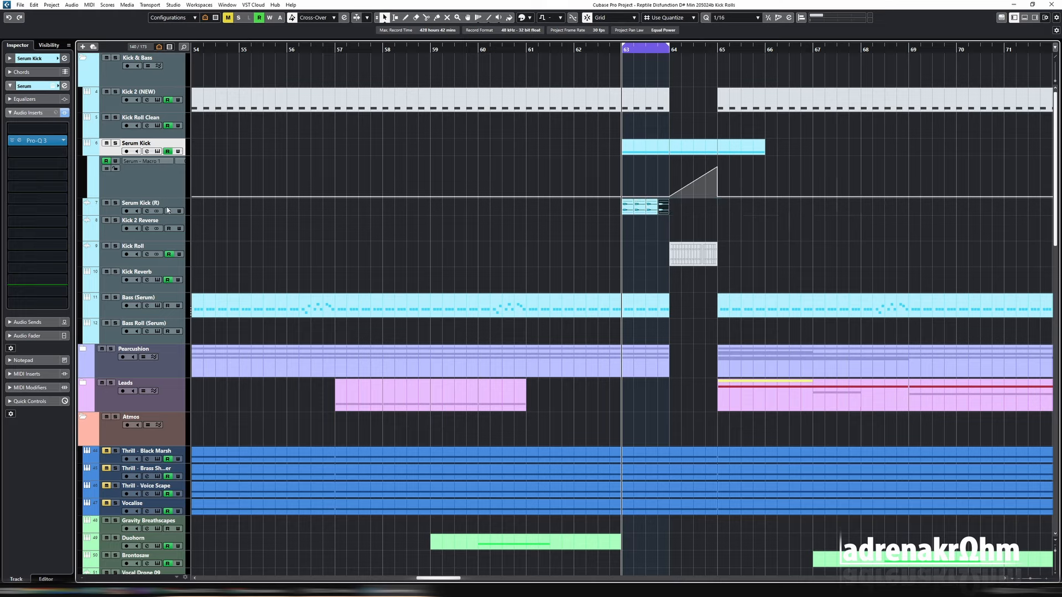
Solo the Serum Kick (R) track and play the bar 63 loop.
left_click(104, 215)
key("s")
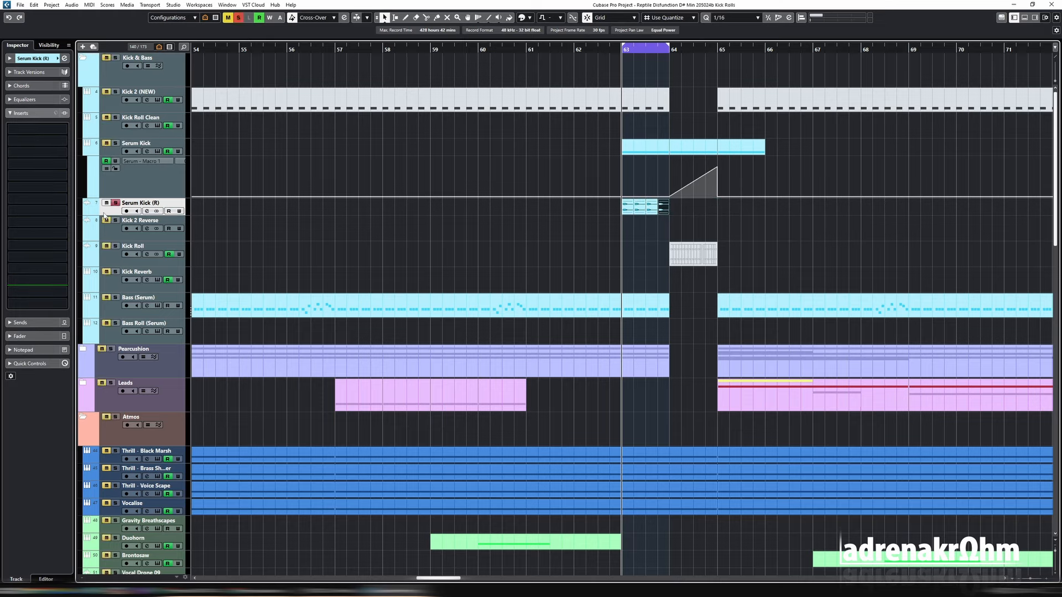
key("space")
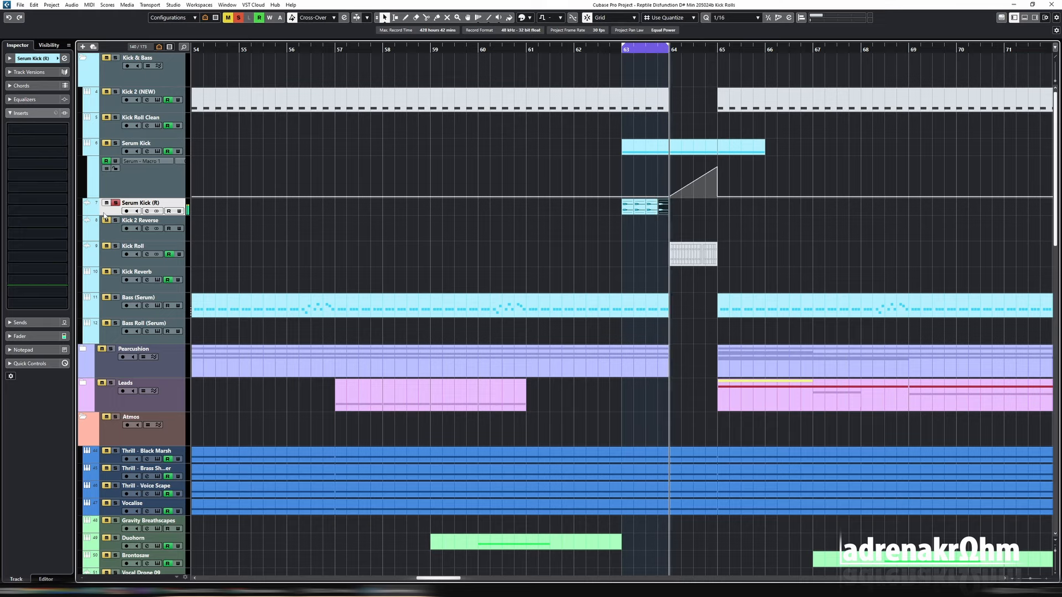
key("space")
Mute the Serum Kick parts in bars 63 and 65, leaving the bar 64 part active.
key("h")
key("7")
left_click(636, 148)
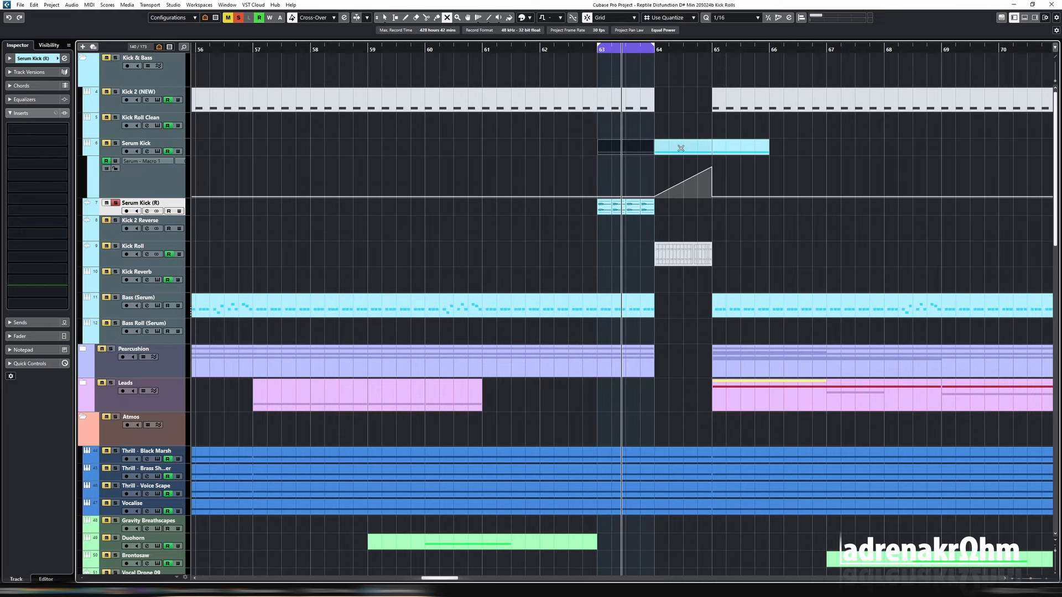
left_click(734, 155)
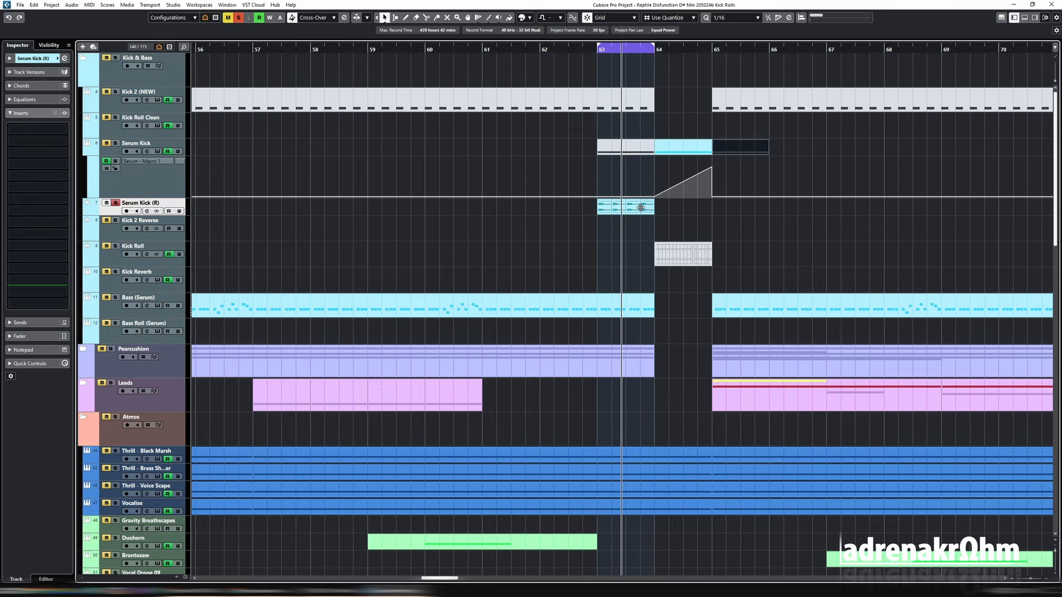
Duplicate the bar of kick audio on Serum Kick (R) and move the copy to bar 65.
key("ctrl+z")
key("ctrl+d")
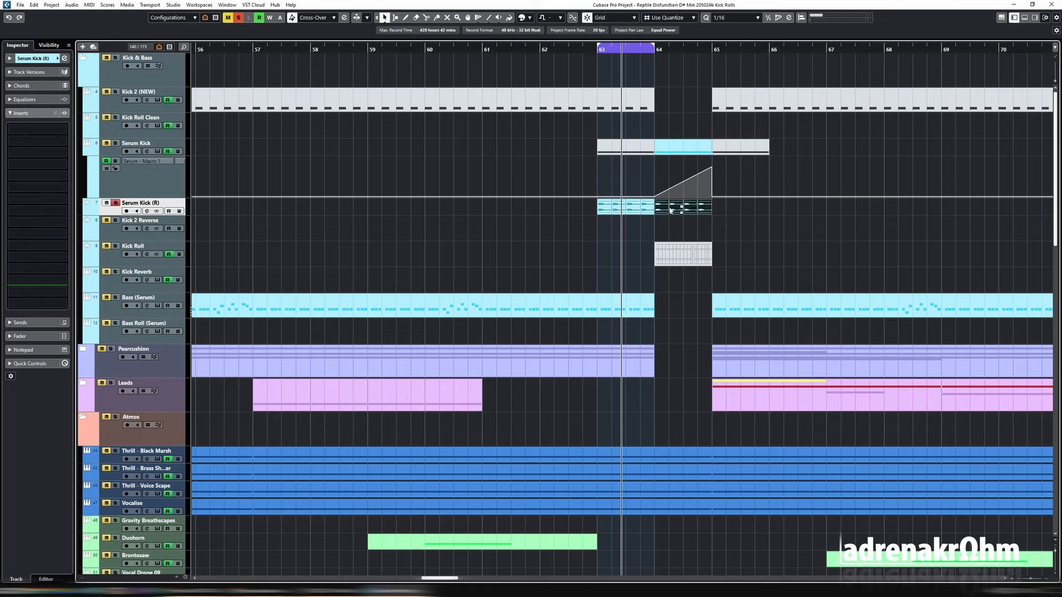
left_click_drag(661, 210, 719, 211)
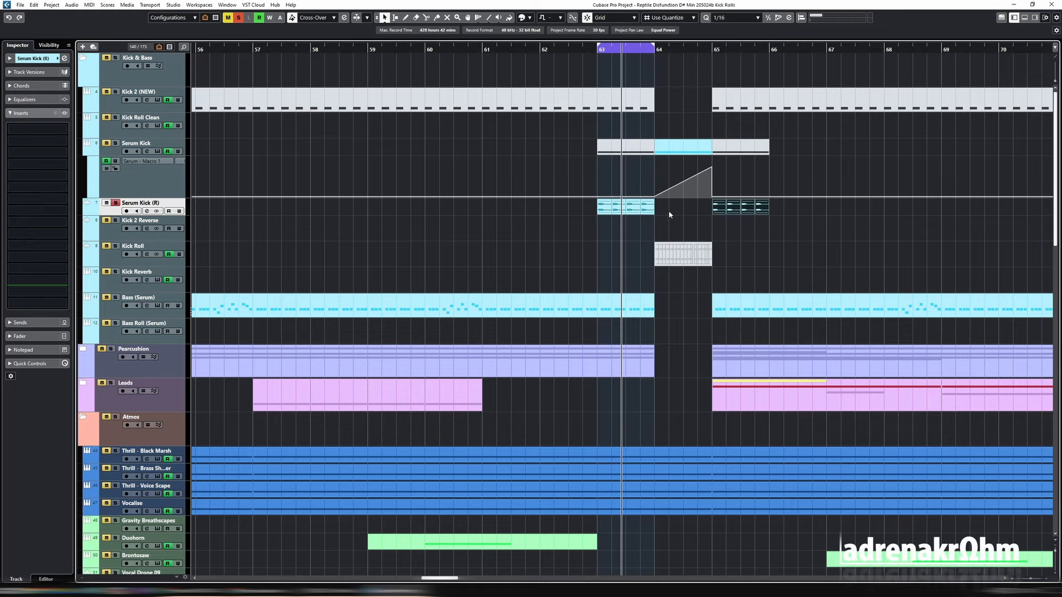
Take the Serum Kick (R) track out of solo and play the bar 63 loop with the bass.
left_click(820, 219)
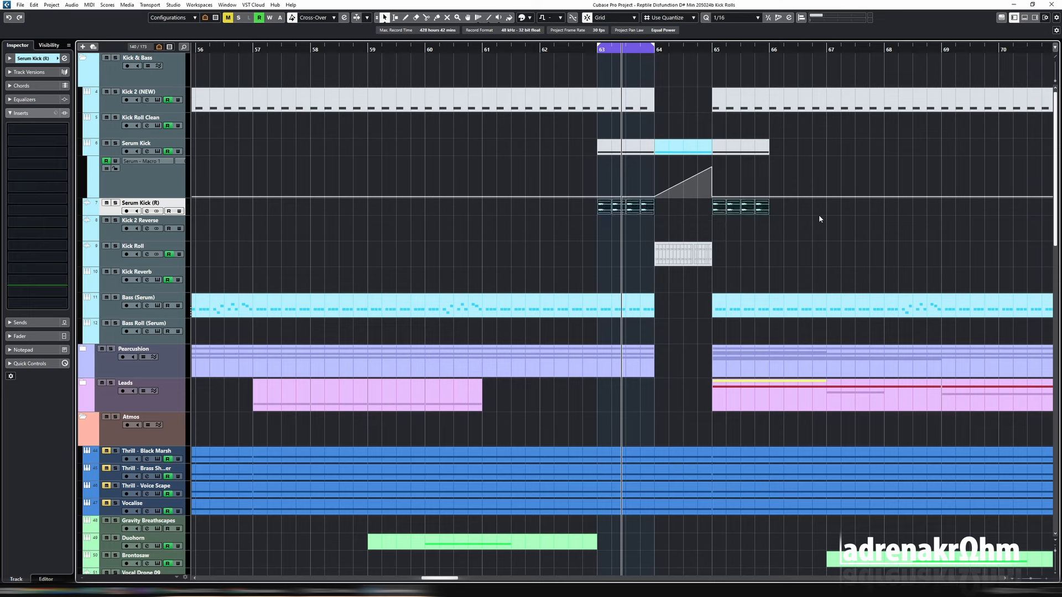
left_click_drag(819, 219, 520, 210)
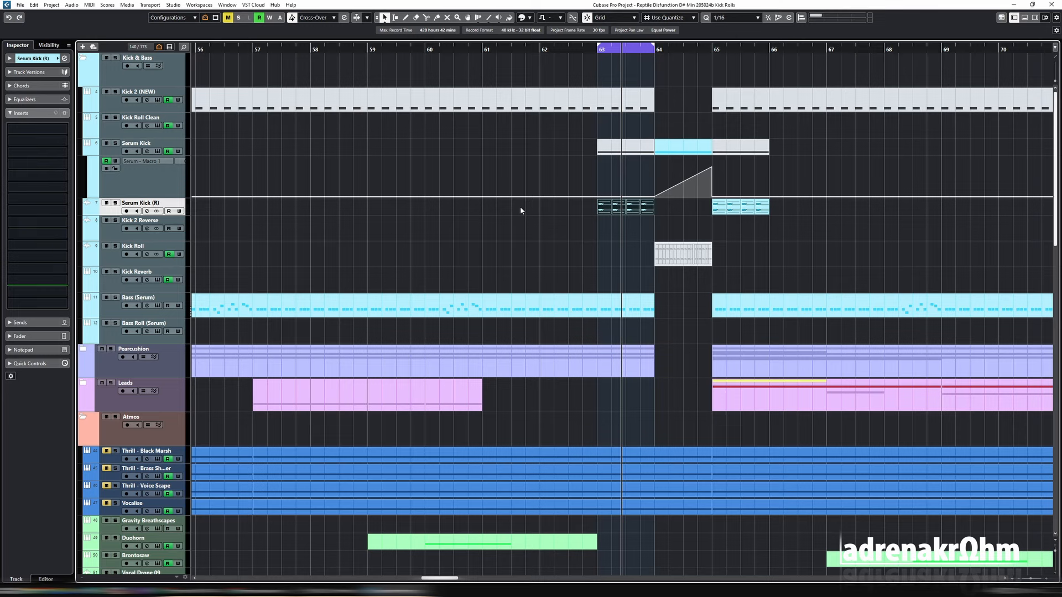
key("space")
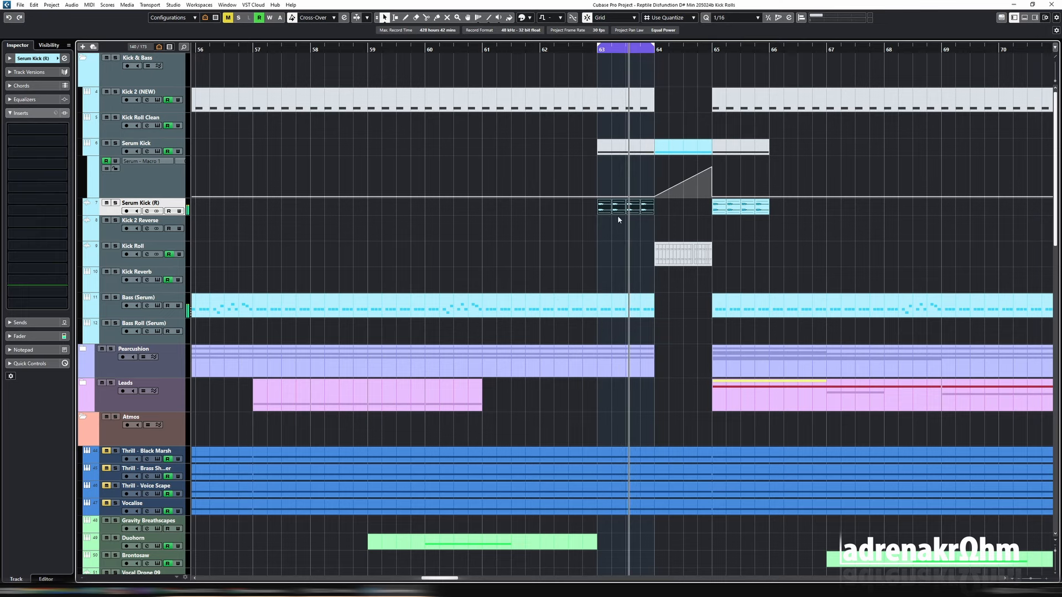
Select the kick audio in bars 63 and 65, set the loop range to span both and play it.
left_click(838, 216)
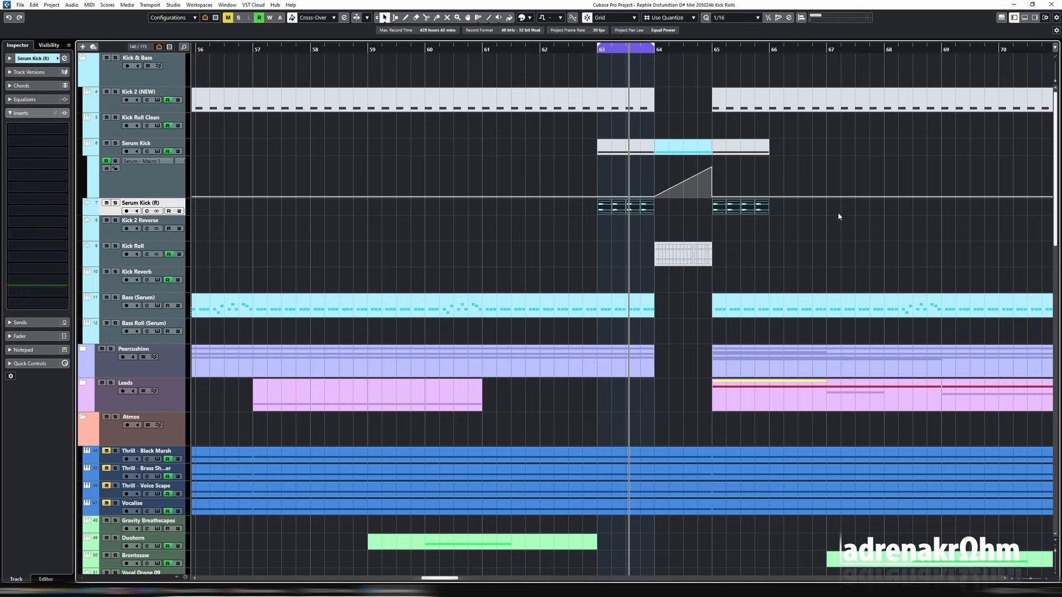
key("p")
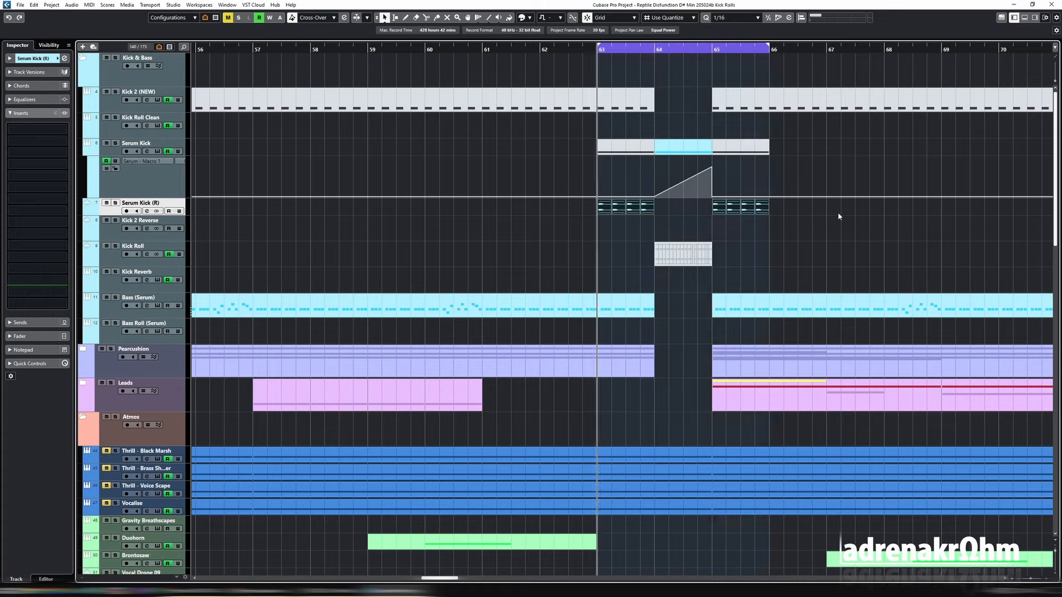
key("space")
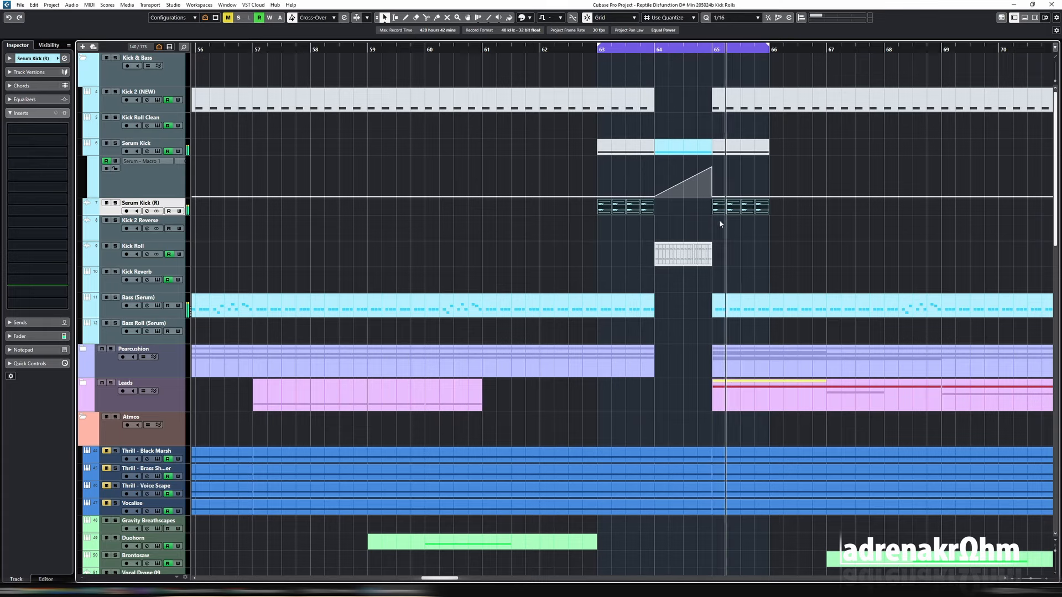
Open Serum on the Serum Kick track and enable its EQ effect.
left_click(209, 154)
left_click(326, 103)
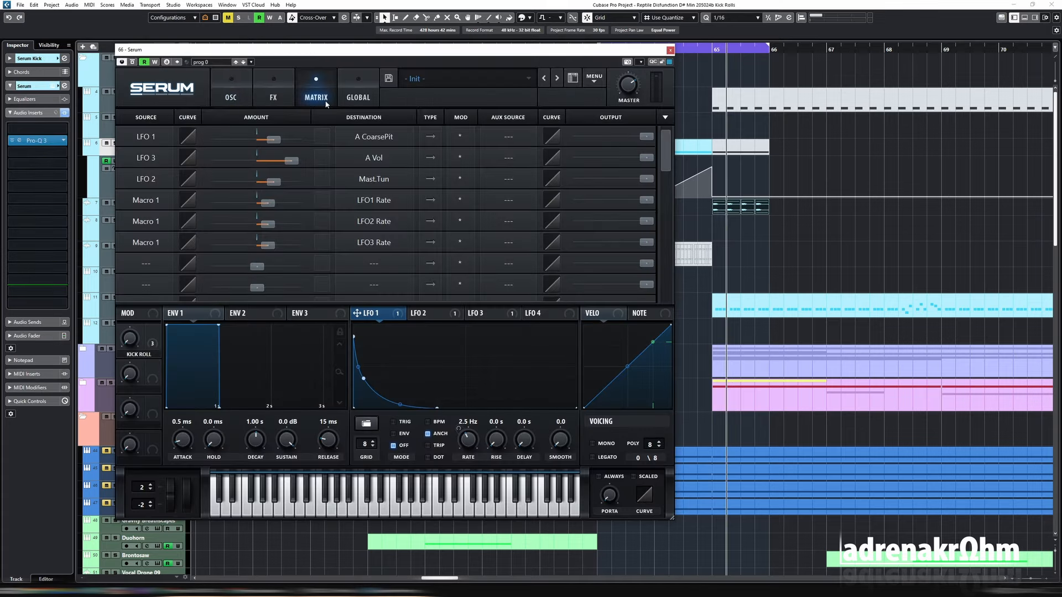
left_click(273, 97)
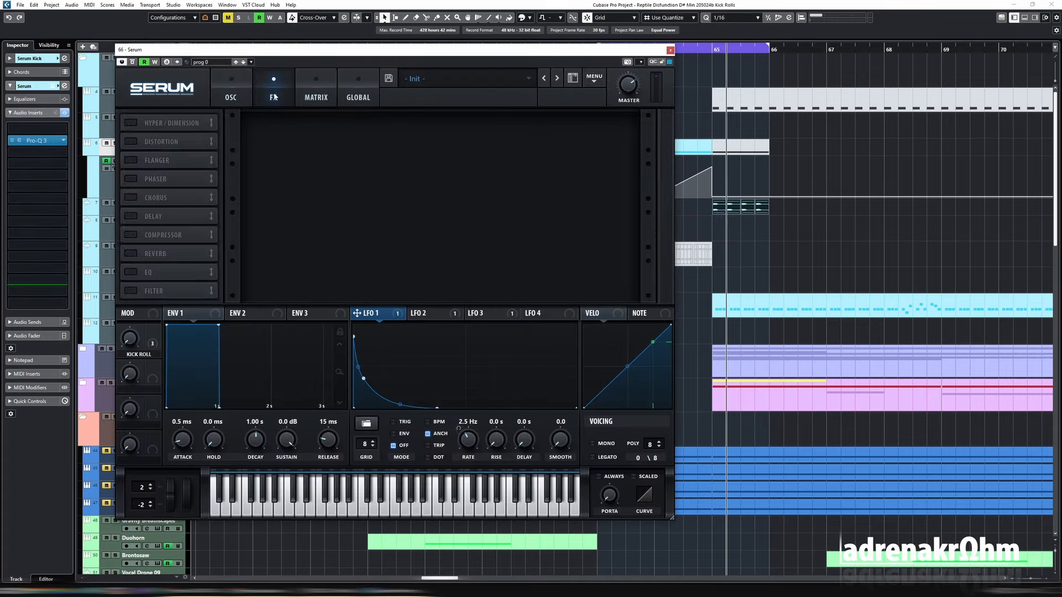
left_click(131, 272)
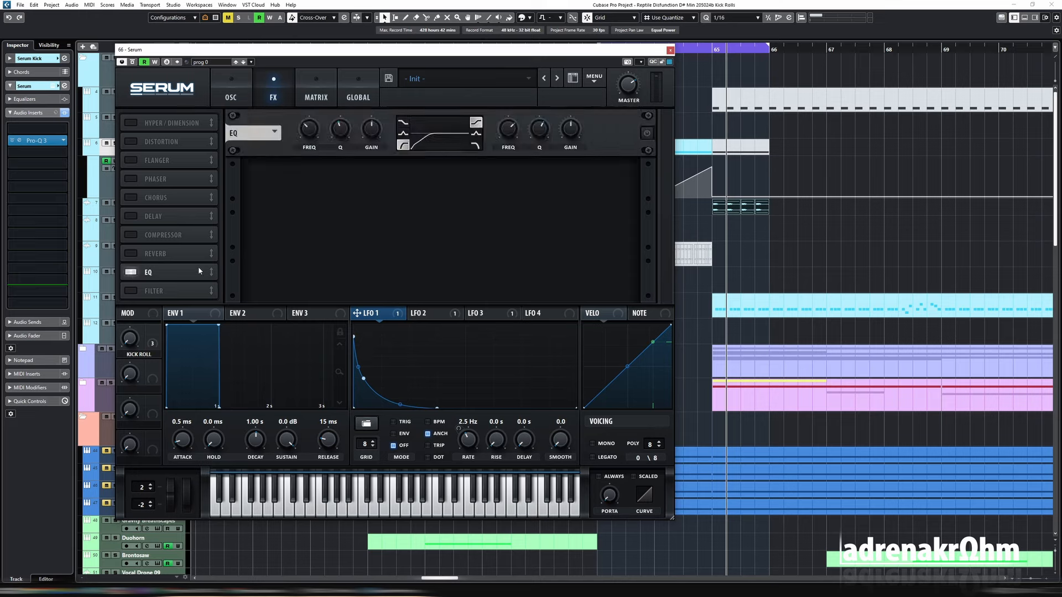
Switch the EQ's high band to low-pass, raise its frequency and lower the low band's frequency to widen the passband.
left_click(477, 145)
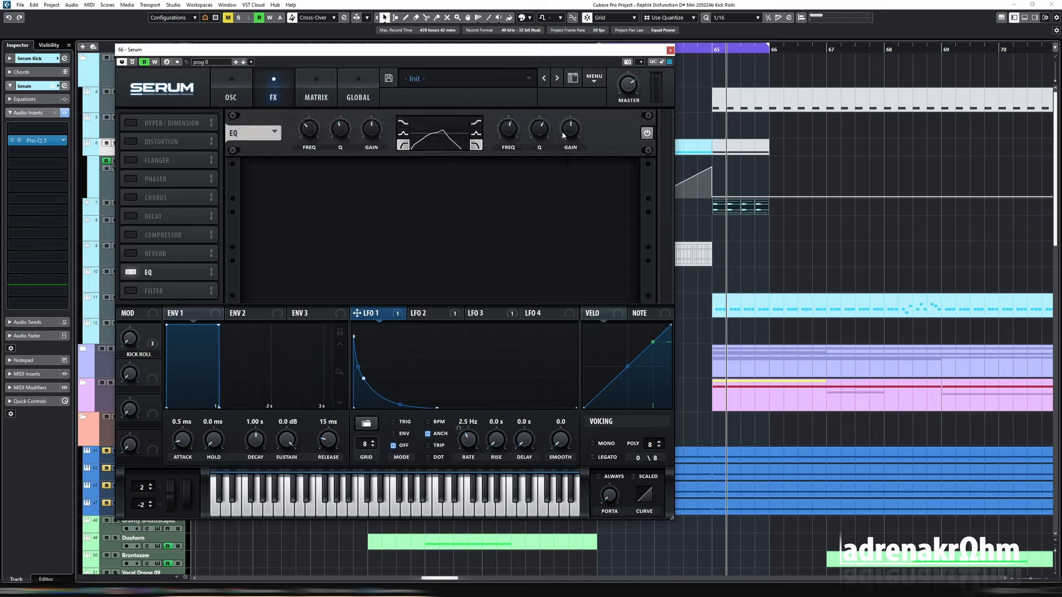
left_click_drag(540, 154, 540, 160)
left_click_drag(510, 132, 516, 49)
left_click_drag(313, 131, 314, 190)
Assign Macro 1 as the source in the next two free modulation matrix rows.
left_click(315, 96)
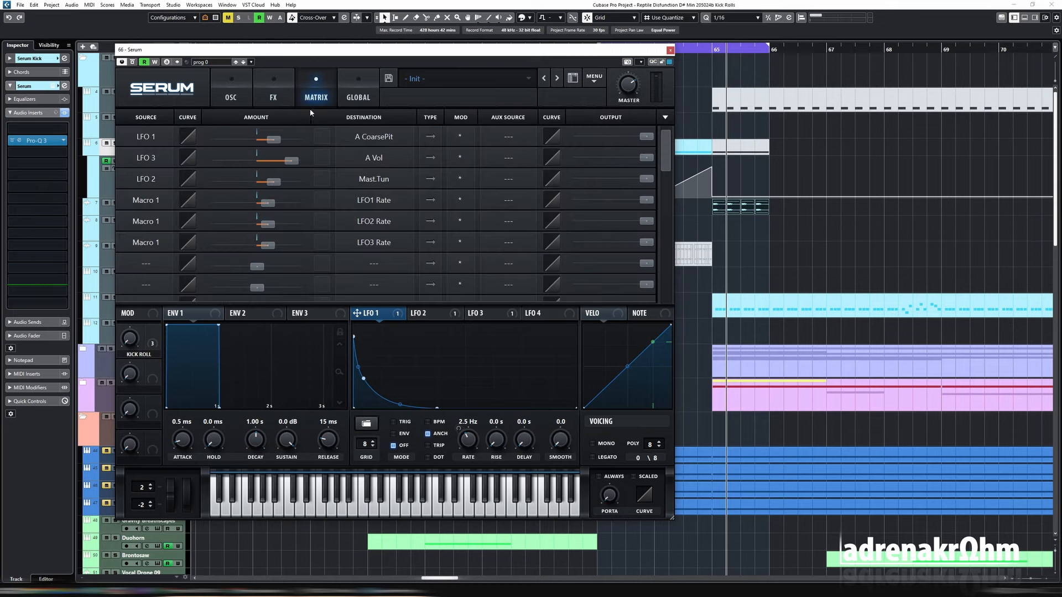
left_click(147, 257)
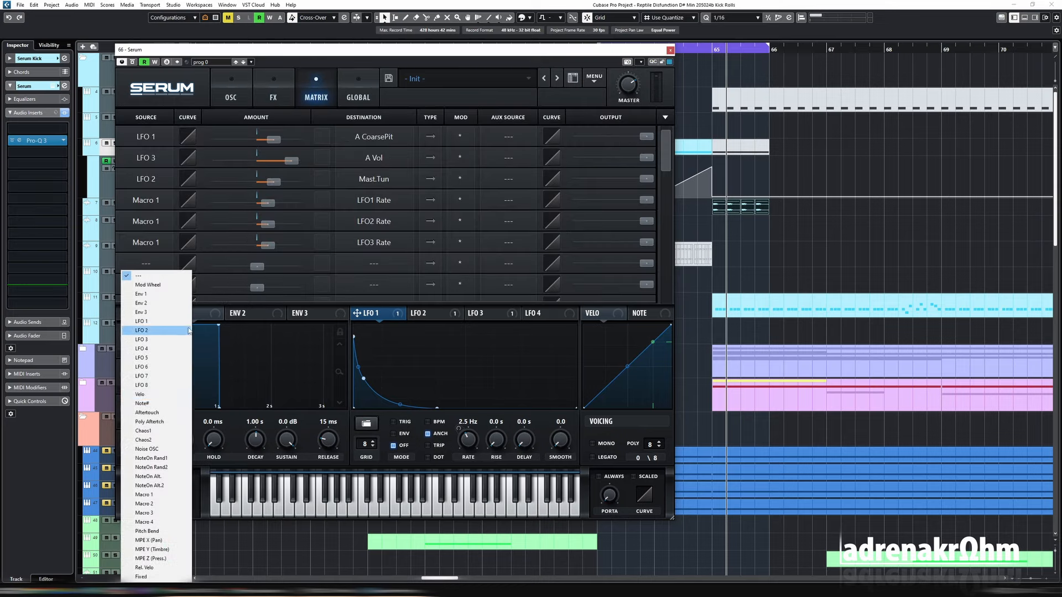
left_click(170, 496)
left_click(155, 283)
left_click(182, 499)
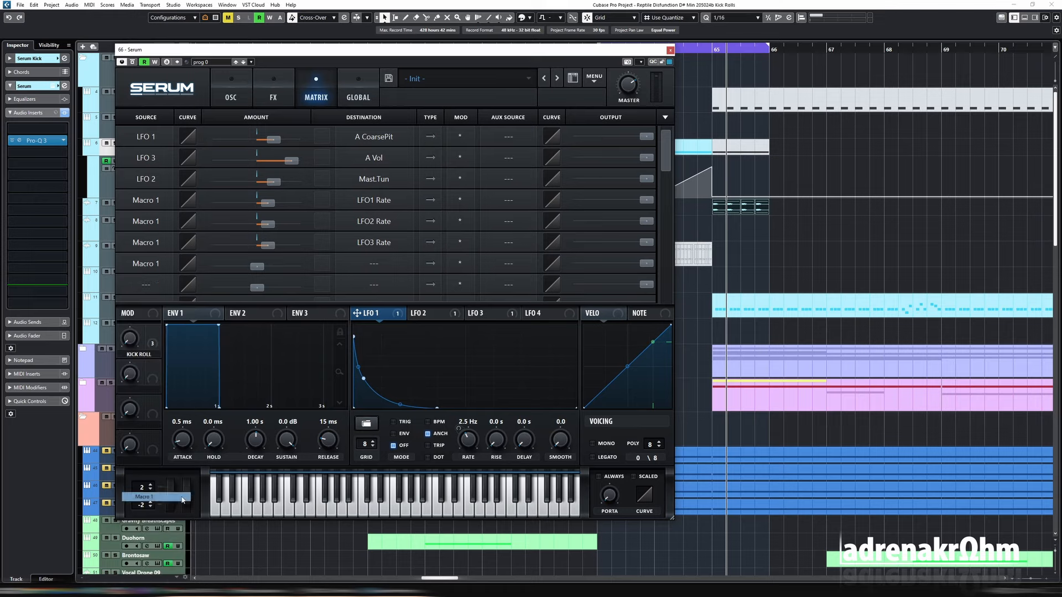
Route the two new Macro 1 rows to EQ FrqL and EQ FrqH and give both a positive amount.
left_click(374, 284)
mouse_move(362, 349)
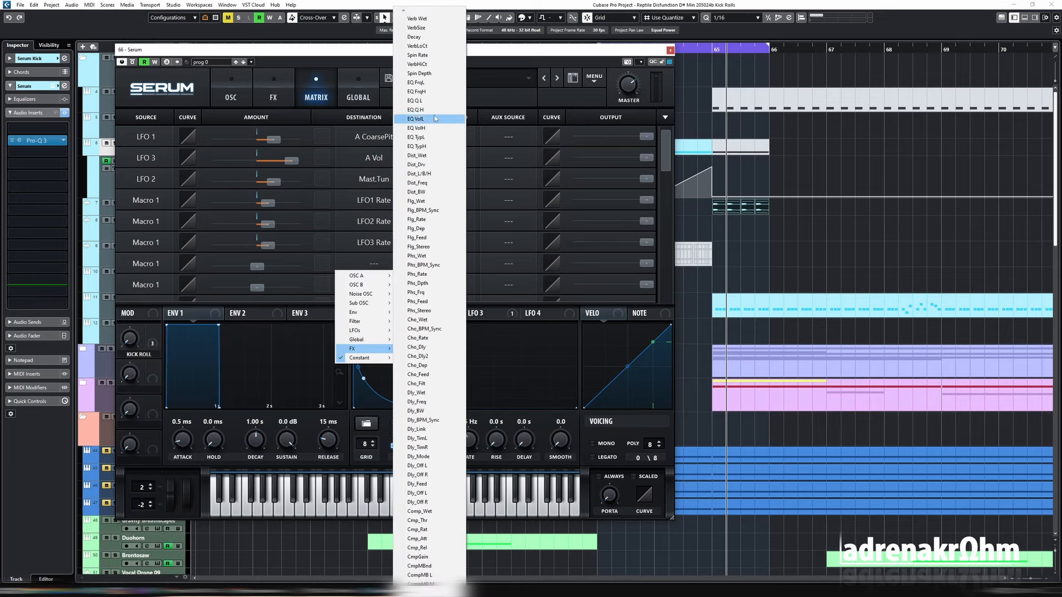
left_click(416, 83)
left_click(374, 285)
mouse_move(369, 367)
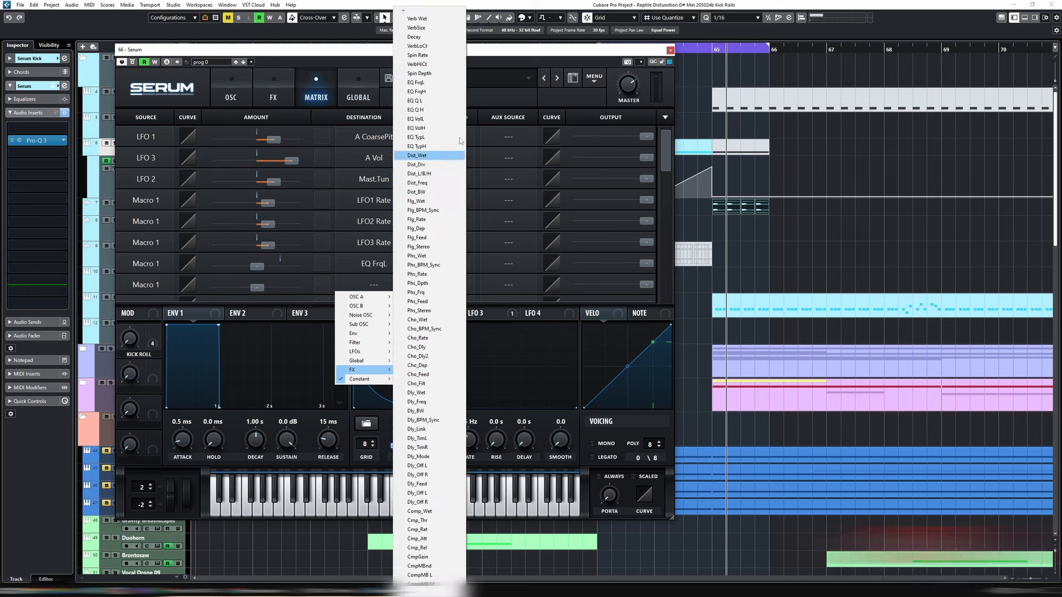
left_click(435, 92)
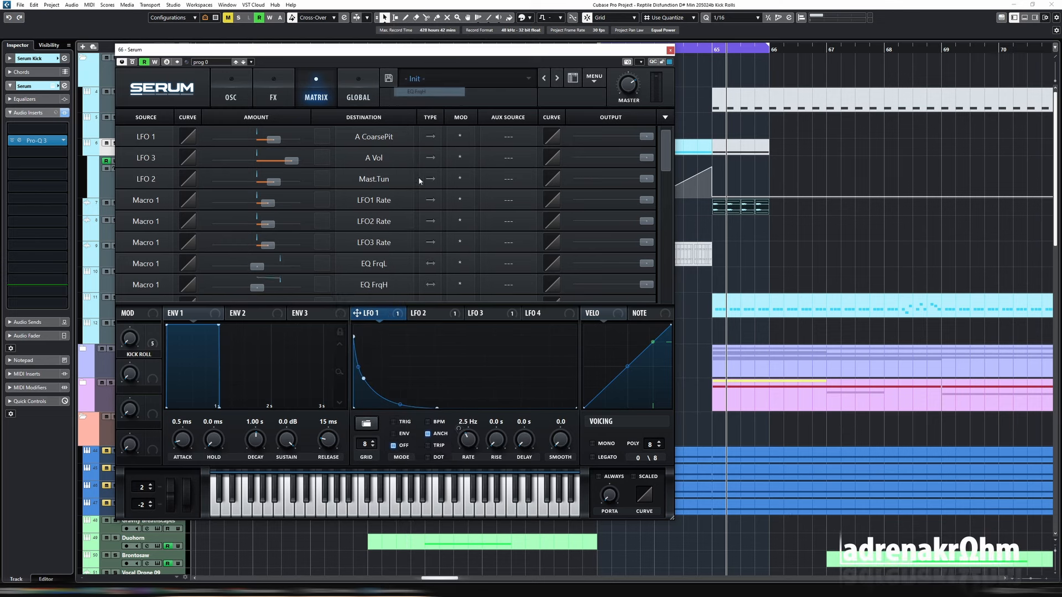
left_click_drag(264, 267, 275, 286)
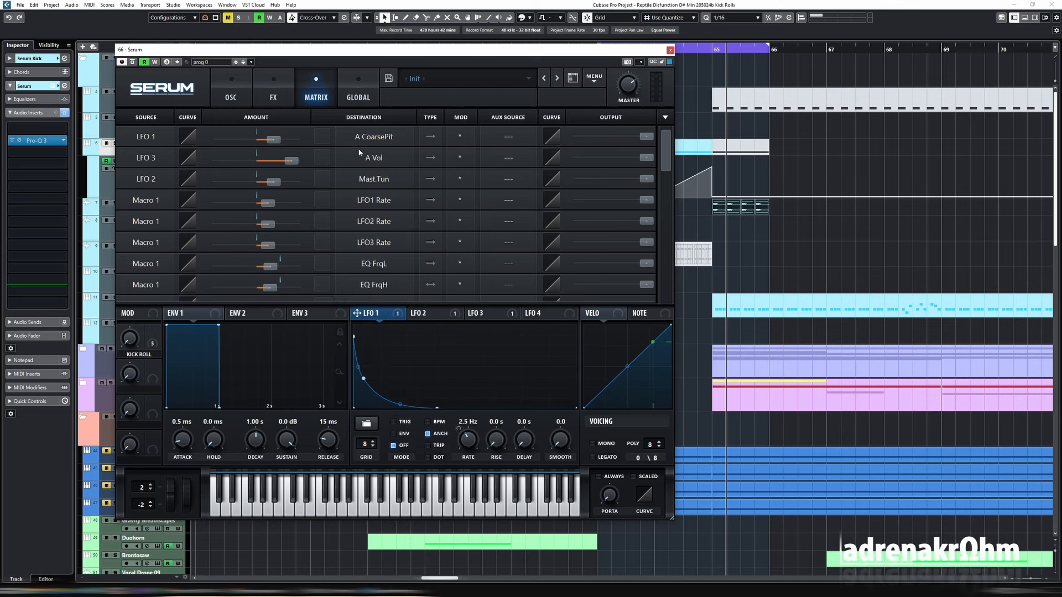
Play the soloed kick roll while raising Macro 1's EQ FrqL amount and setting its EQ FrqH amount to about -65.
left_click(230, 97)
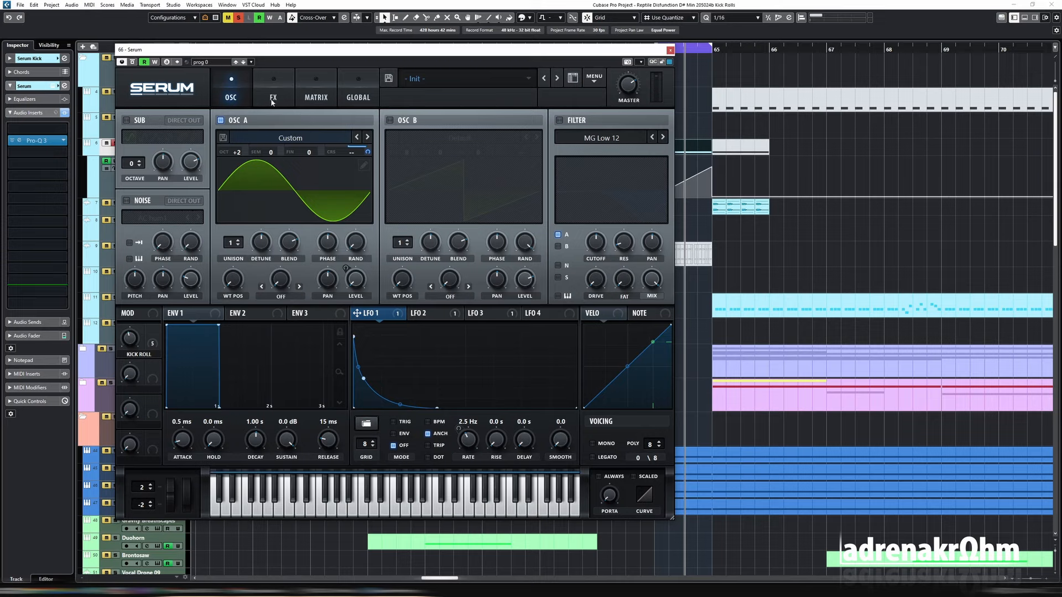
left_click(272, 100)
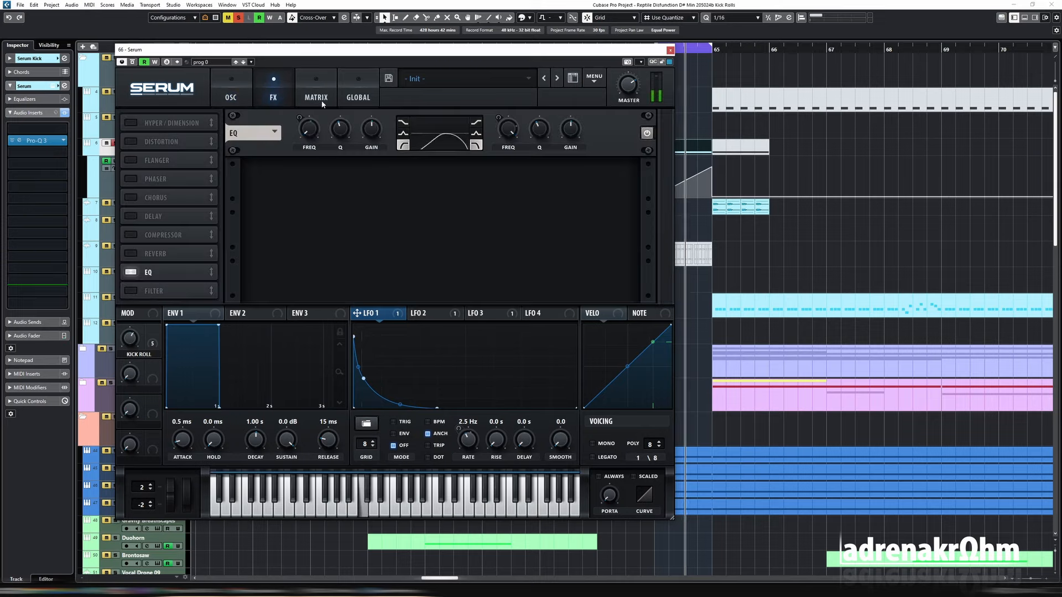
left_click(316, 98)
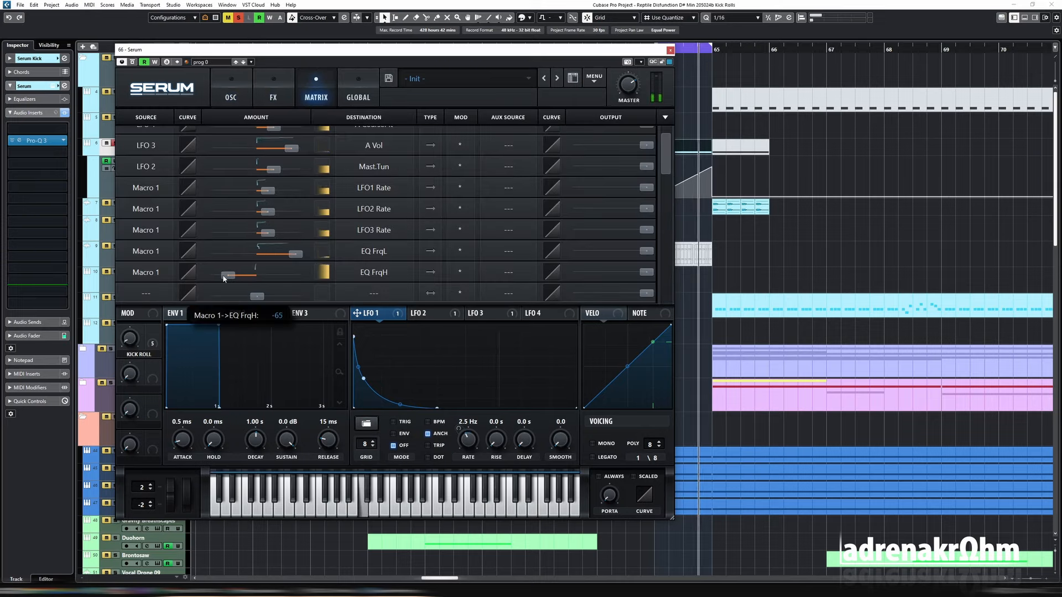
left_click(274, 100)
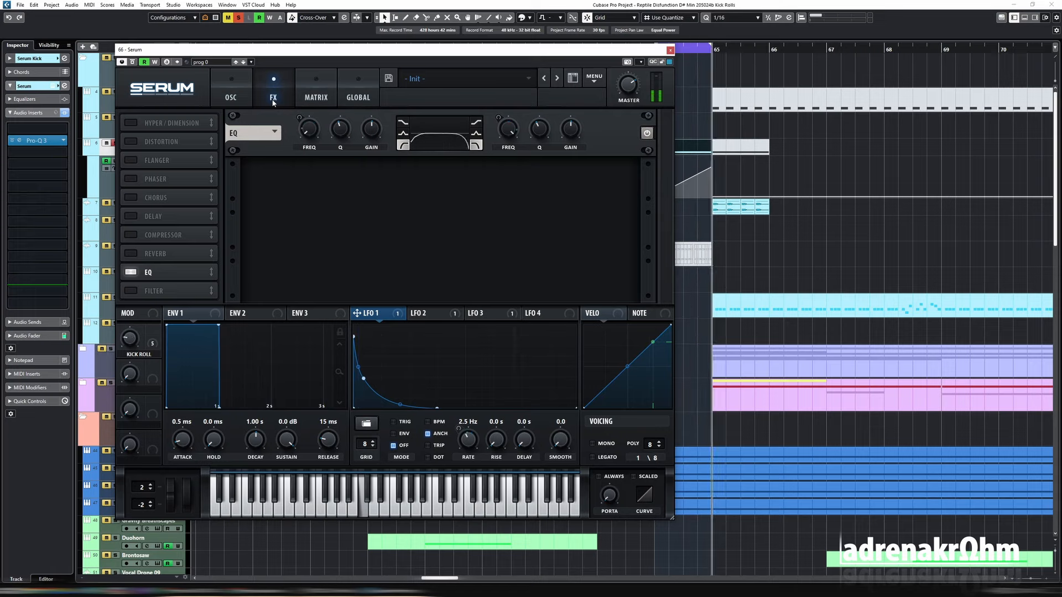
left_click(247, 90)
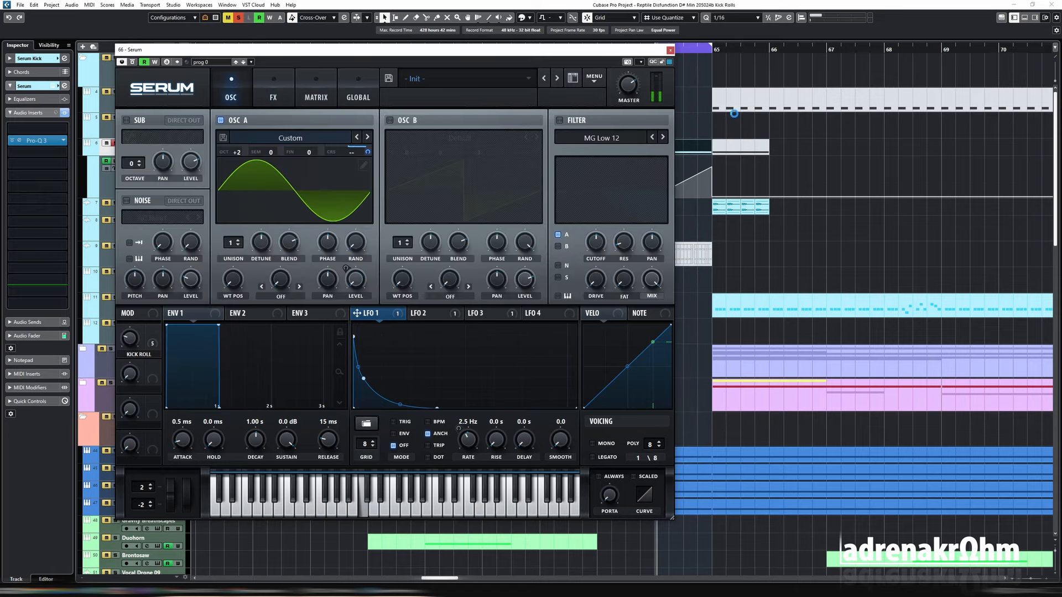